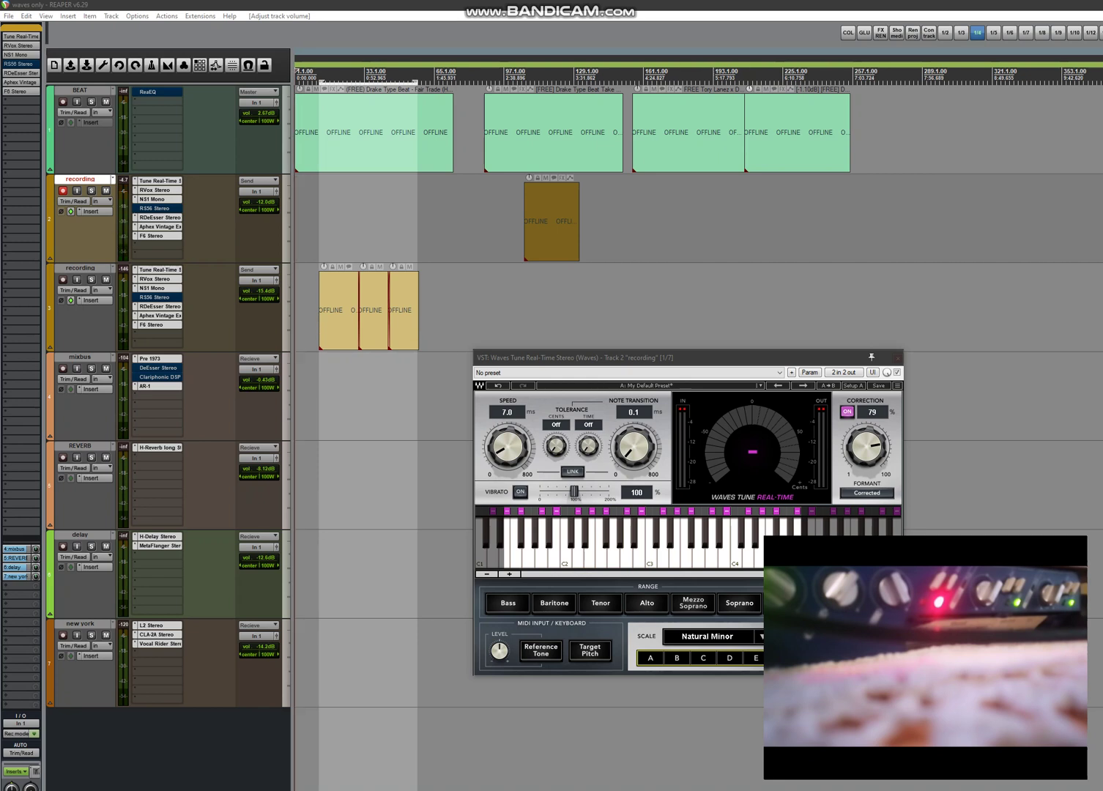
# Step: Close the Waves Tune Real-Time window and open the input FX chain of recording track 2
pyautogui.moveTo(814, 612); pyautogui.dragTo(1102, 249)
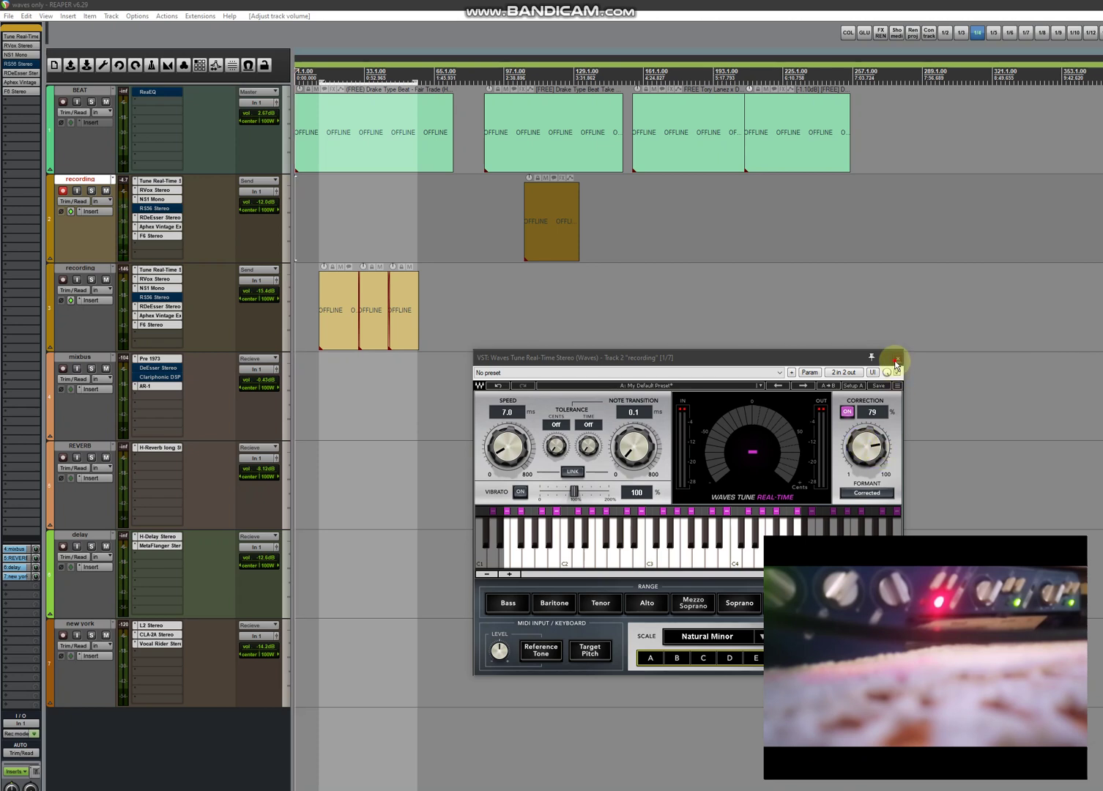
pyautogui.click(898, 357)
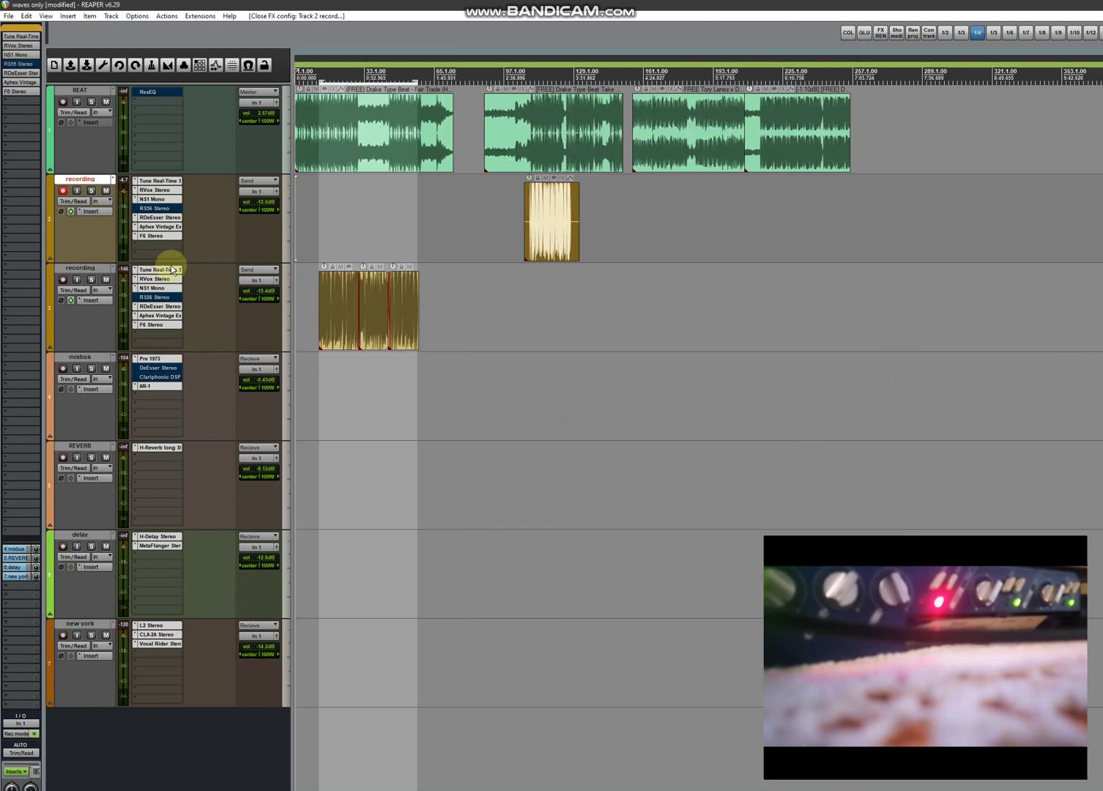
pyautogui.click(71, 211)
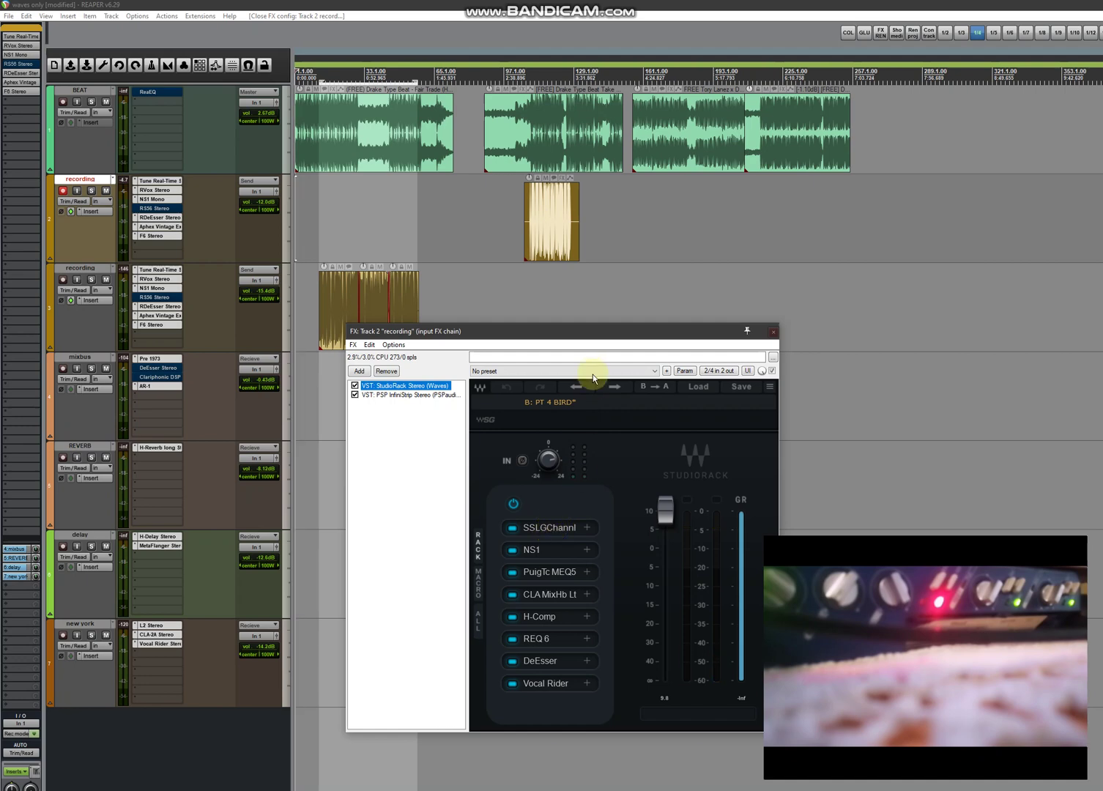
pyautogui.moveTo(581, 333); pyautogui.dragTo(495, 303)
# Step: Inspect the SSLGChannel and NS1 plugin settings in the StudioRack of track 2's input chain
pyautogui.click(454, 498)
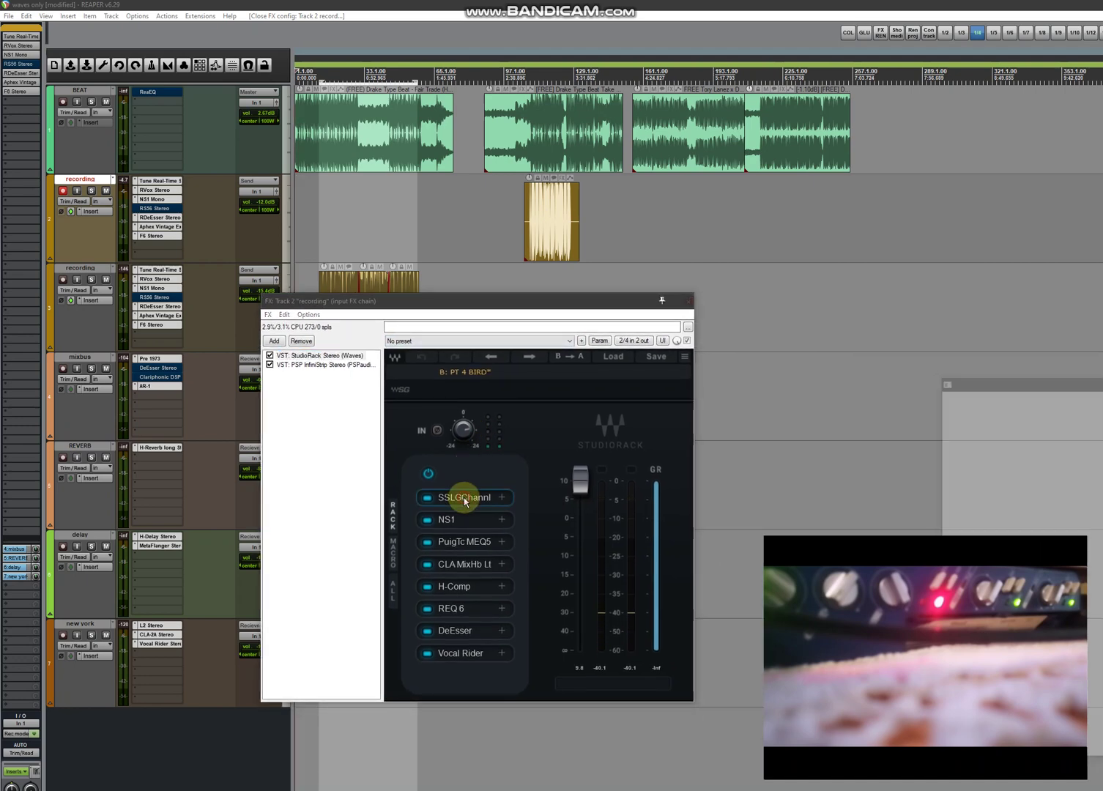
pyautogui.moveTo(1011, 379); pyautogui.dragTo(905, 95)
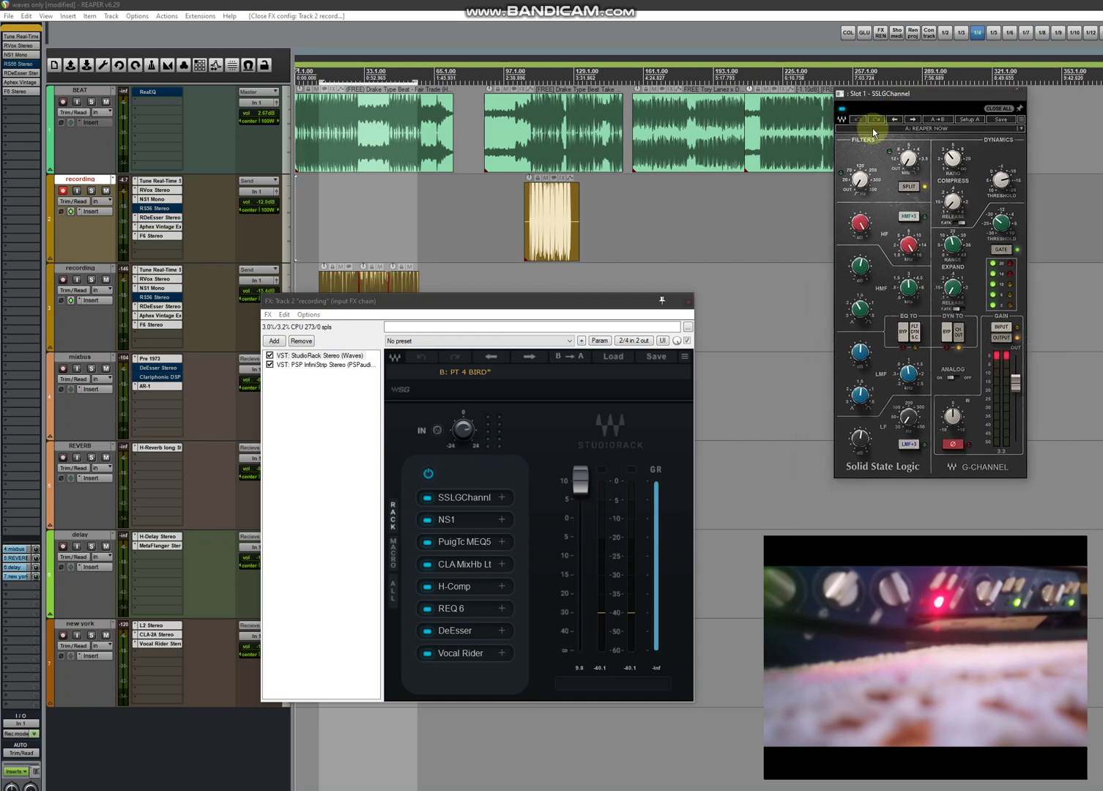
pyautogui.click(450, 523)
pyautogui.moveTo(1044, 418); pyautogui.dragTo(820, 188)
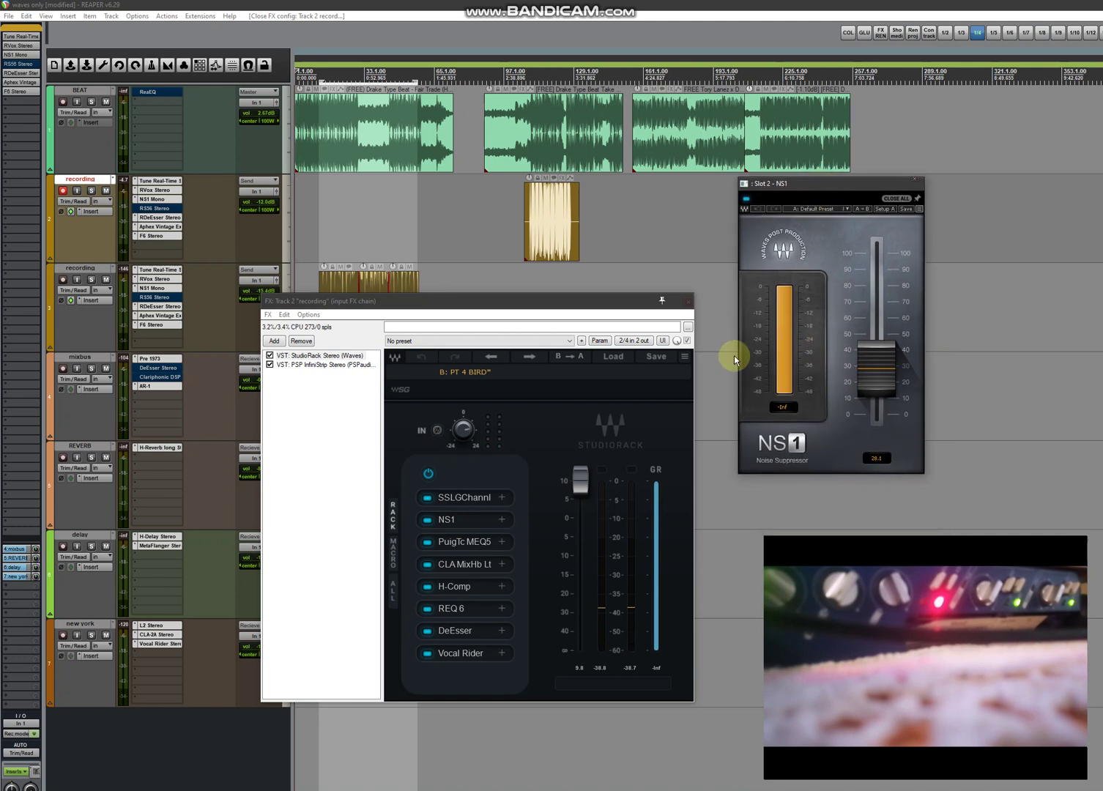
# Step: Inspect the PuigTec MEQ5 and CLA MixHub Lite settings in the StudioRack
pyautogui.click(460, 542)
pyautogui.moveTo(918, 502); pyautogui.dragTo(701, 166)
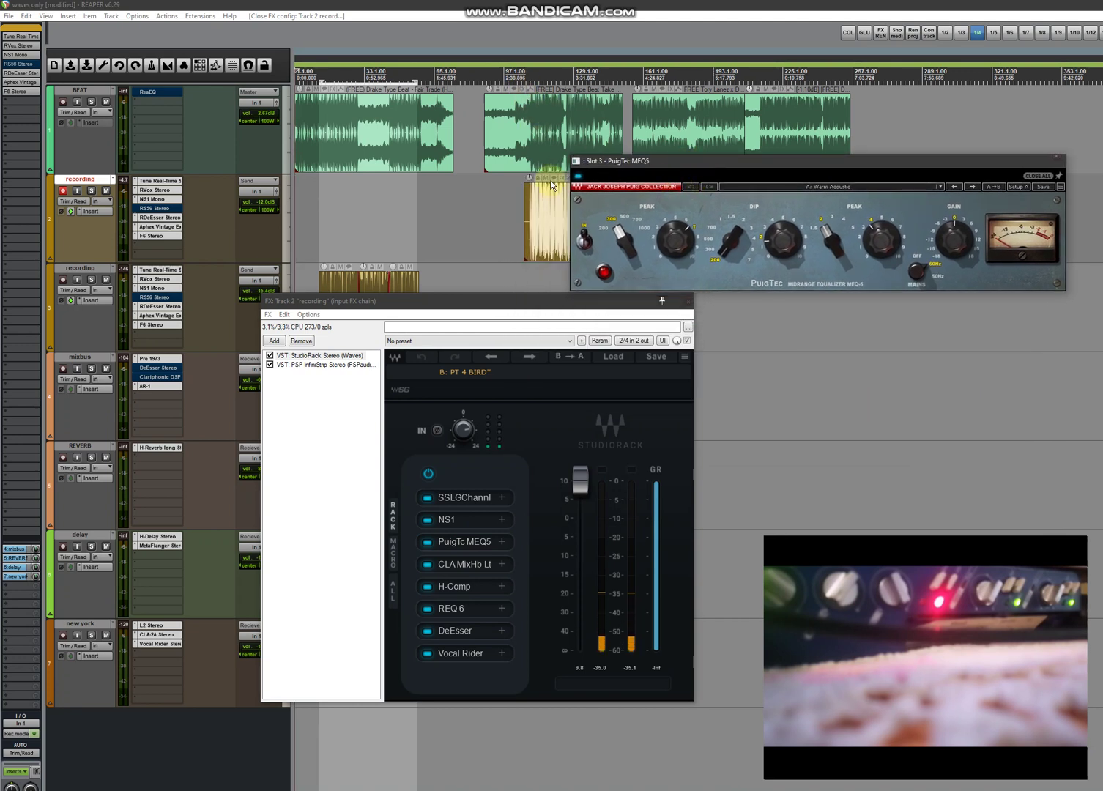
pyautogui.click(464, 565)
pyautogui.moveTo(906, 394); pyautogui.dragTo(722, 128)
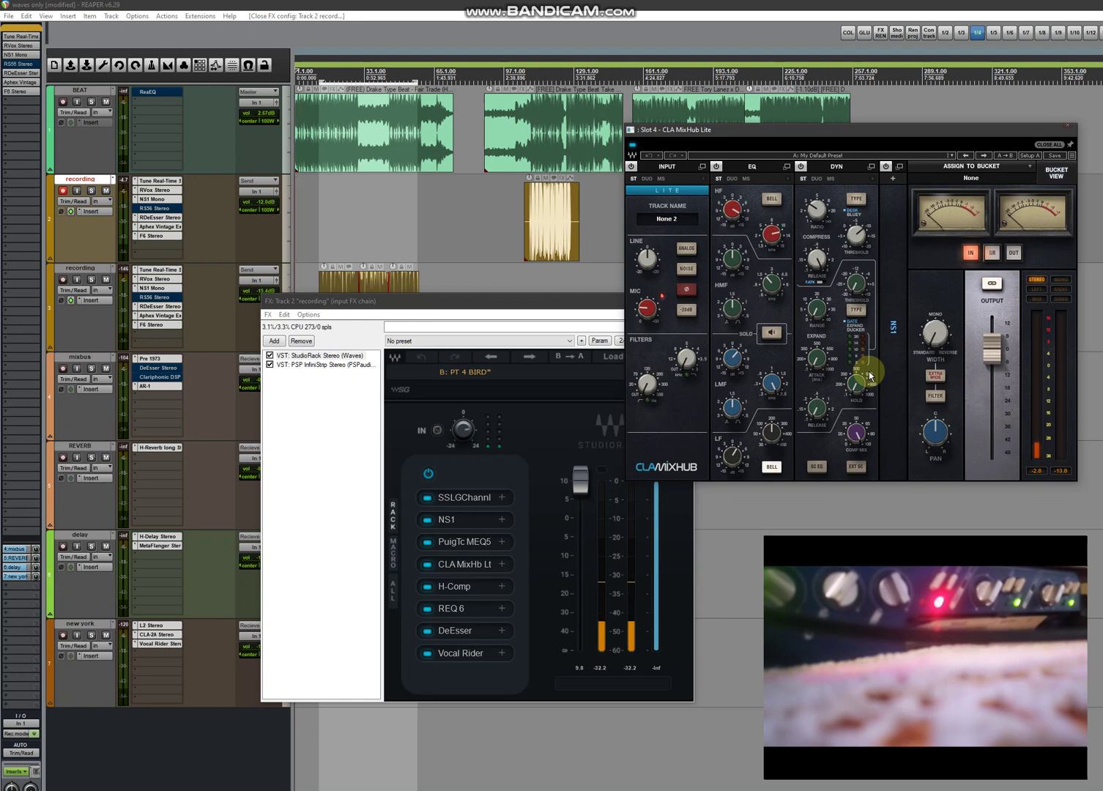
# Step: Inspect the H-Comp and REQ 6 settings in the StudioRack
pyautogui.click(455, 586)
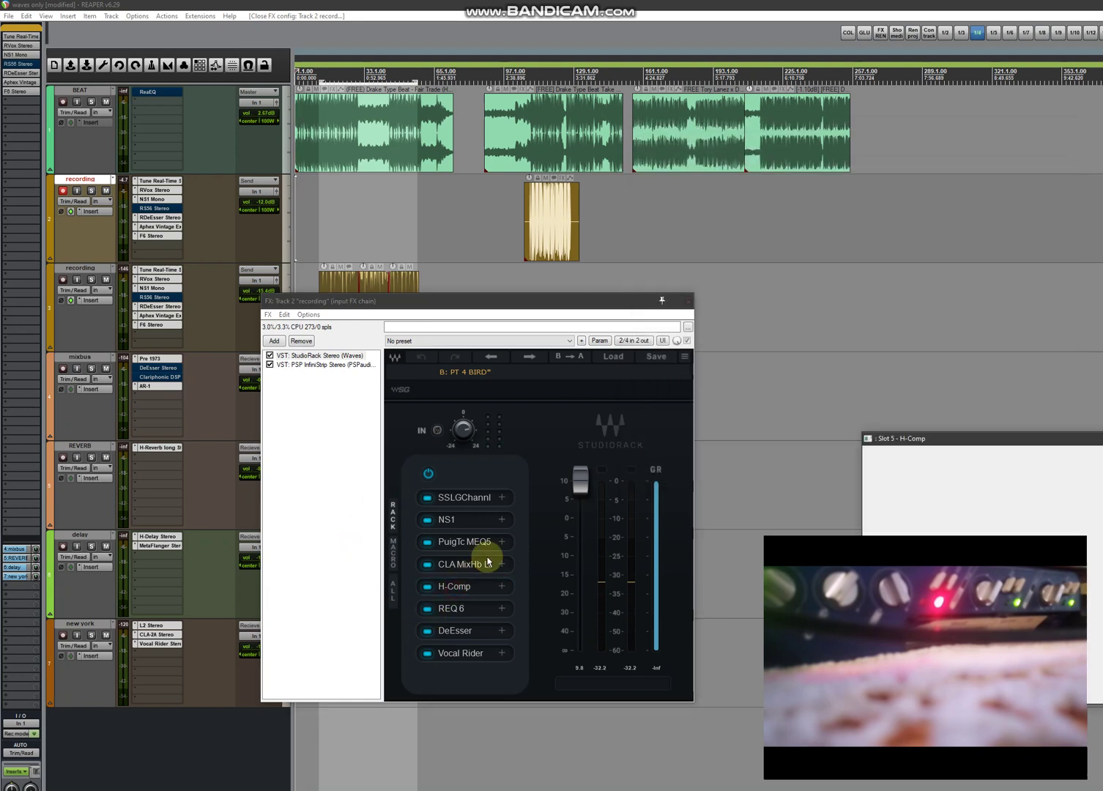
pyautogui.moveTo(960, 435)
pyautogui.mouseDown()
pyautogui.moveTo(850, 325)
pyautogui.moveTo(808, 196)
pyautogui.mouseUp()
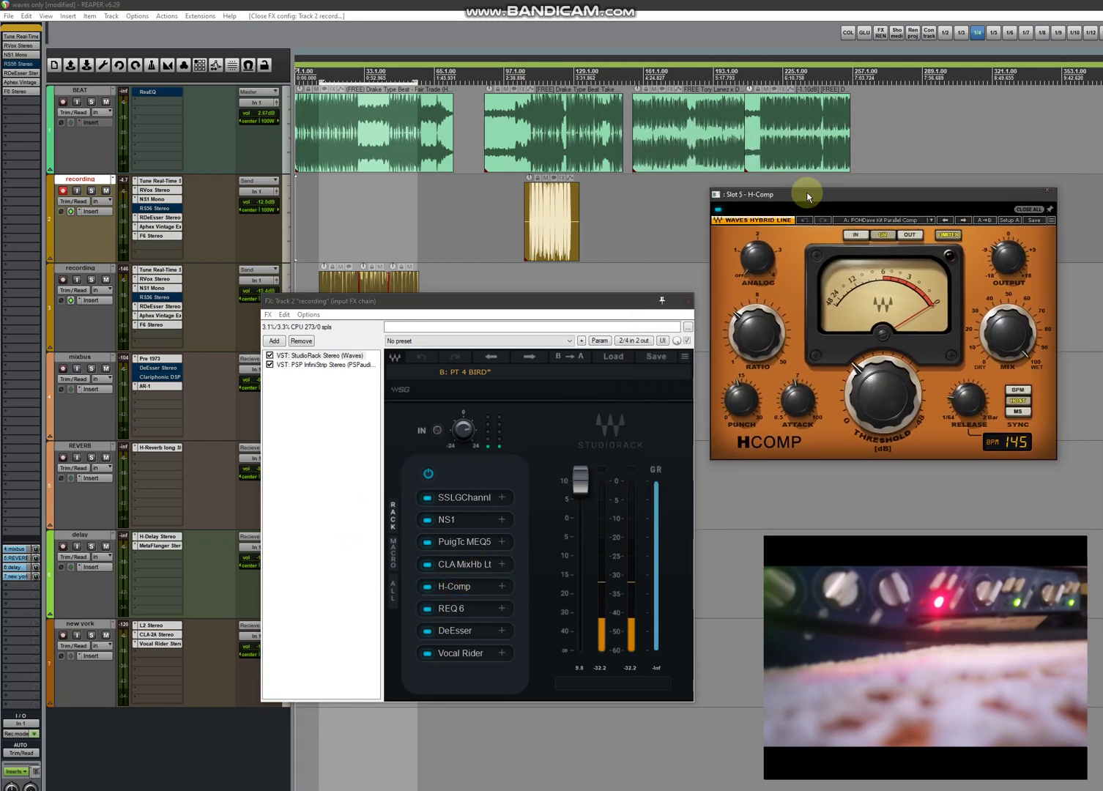
pyautogui.click(452, 607)
pyautogui.moveTo(942, 431); pyautogui.dragTo(788, 239)
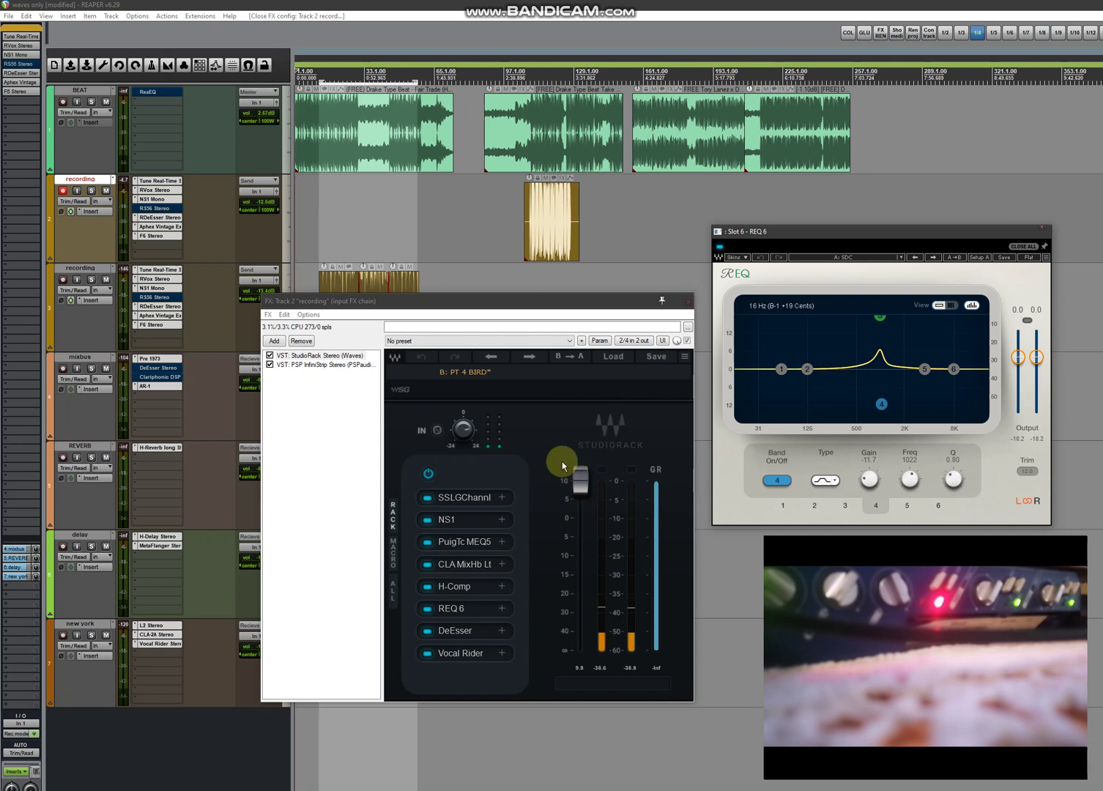
pyautogui.click(69, 213)
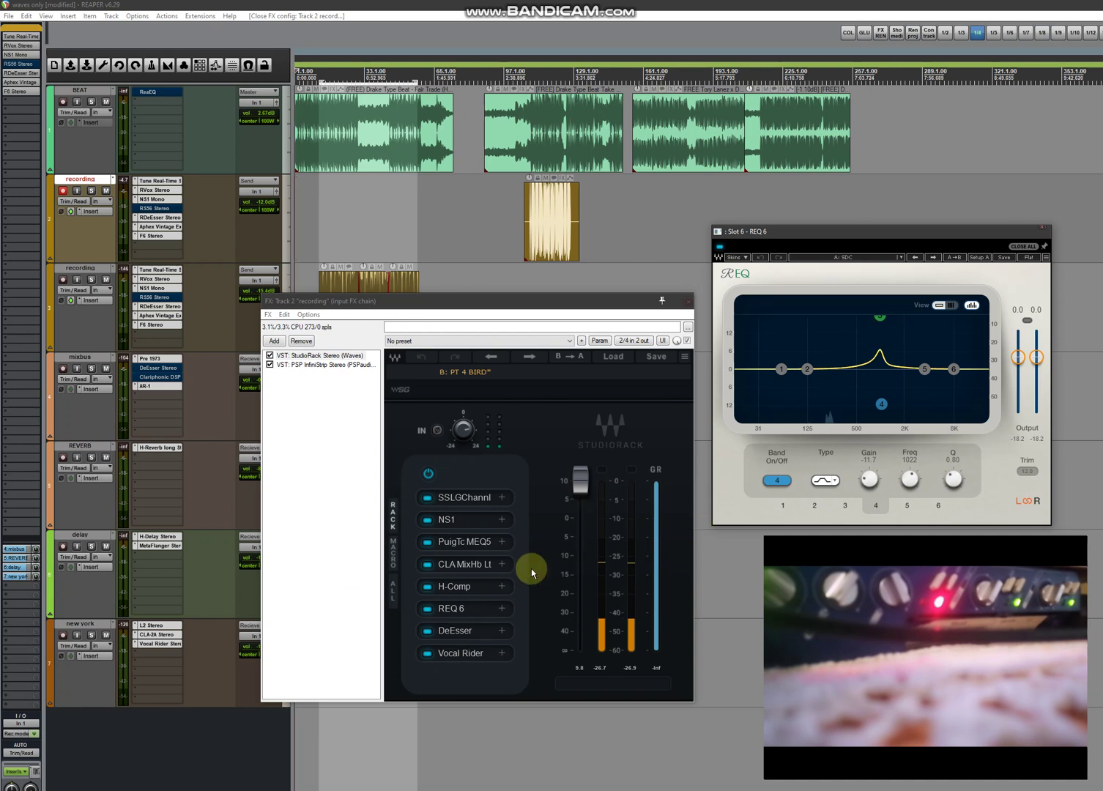
# Step: Inspect the DeEsser and Vocal Rider settings in the StudioRack, closing the Vocal Rider window when done
pyautogui.click(462, 632)
pyautogui.moveTo(985, 468); pyautogui.dragTo(765, 301)
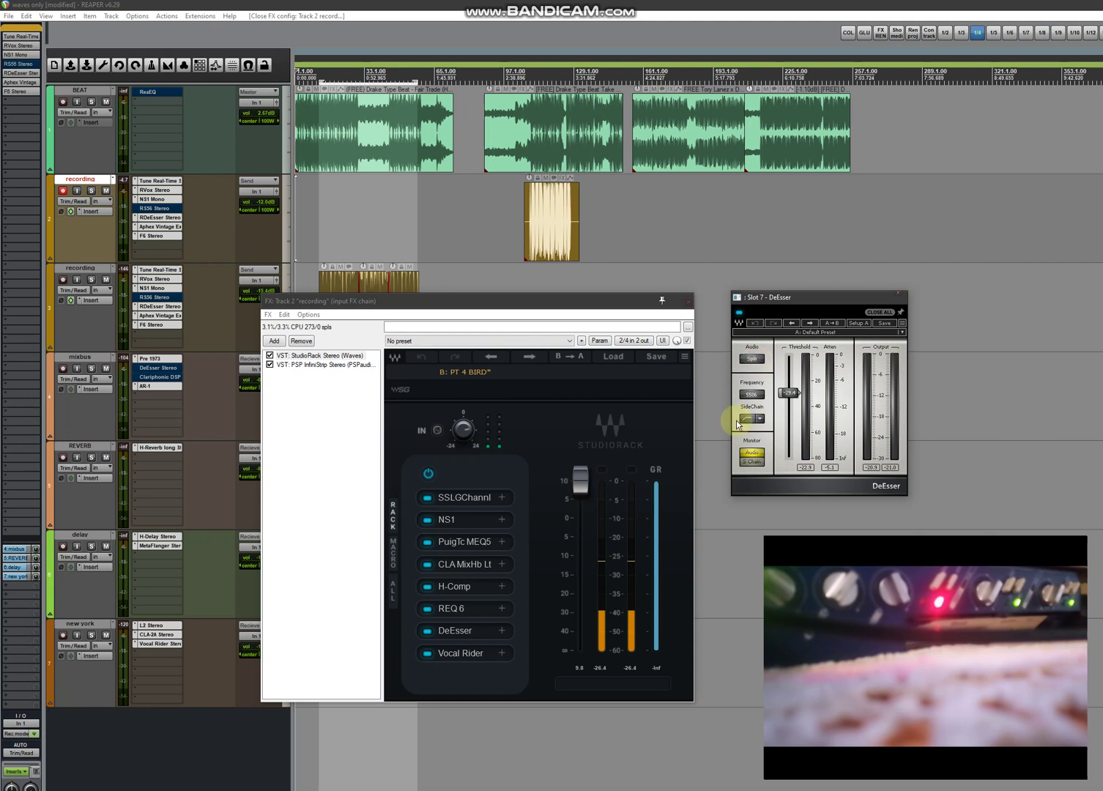
pyautogui.click(466, 652)
pyautogui.click(1059, 396)
pyautogui.moveTo(1051, 402); pyautogui.dragTo(887, 310)
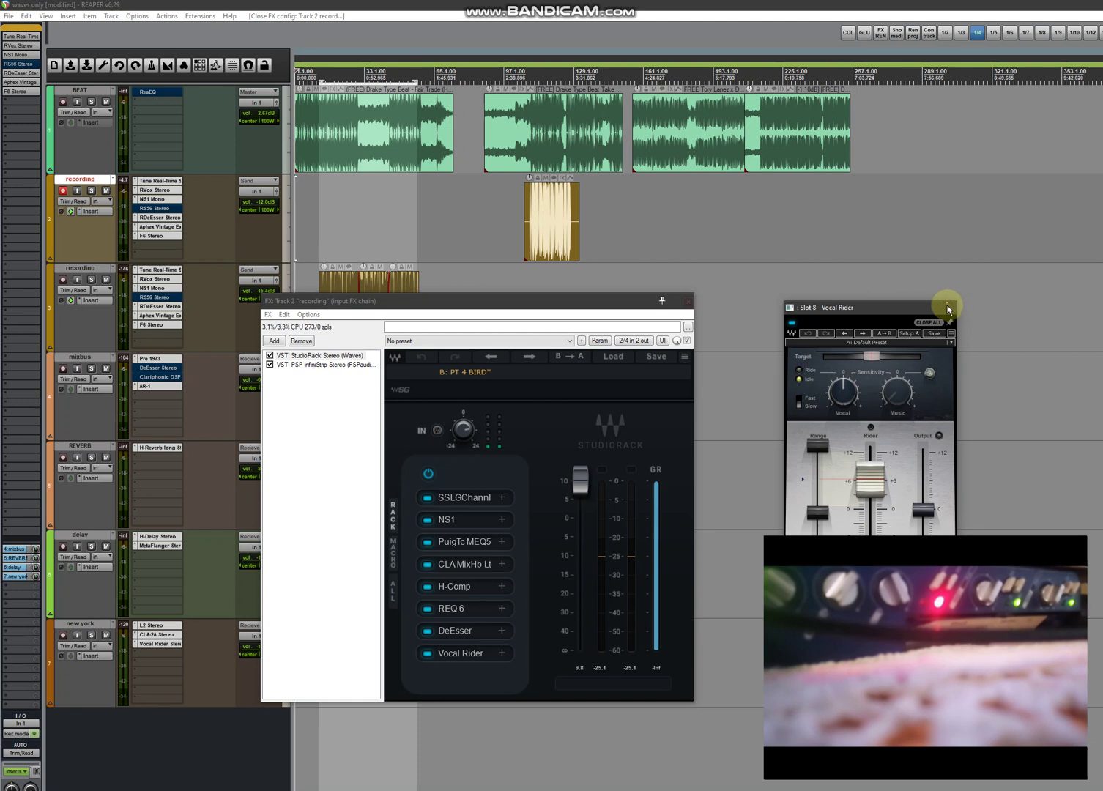
pyautogui.click(947, 305)
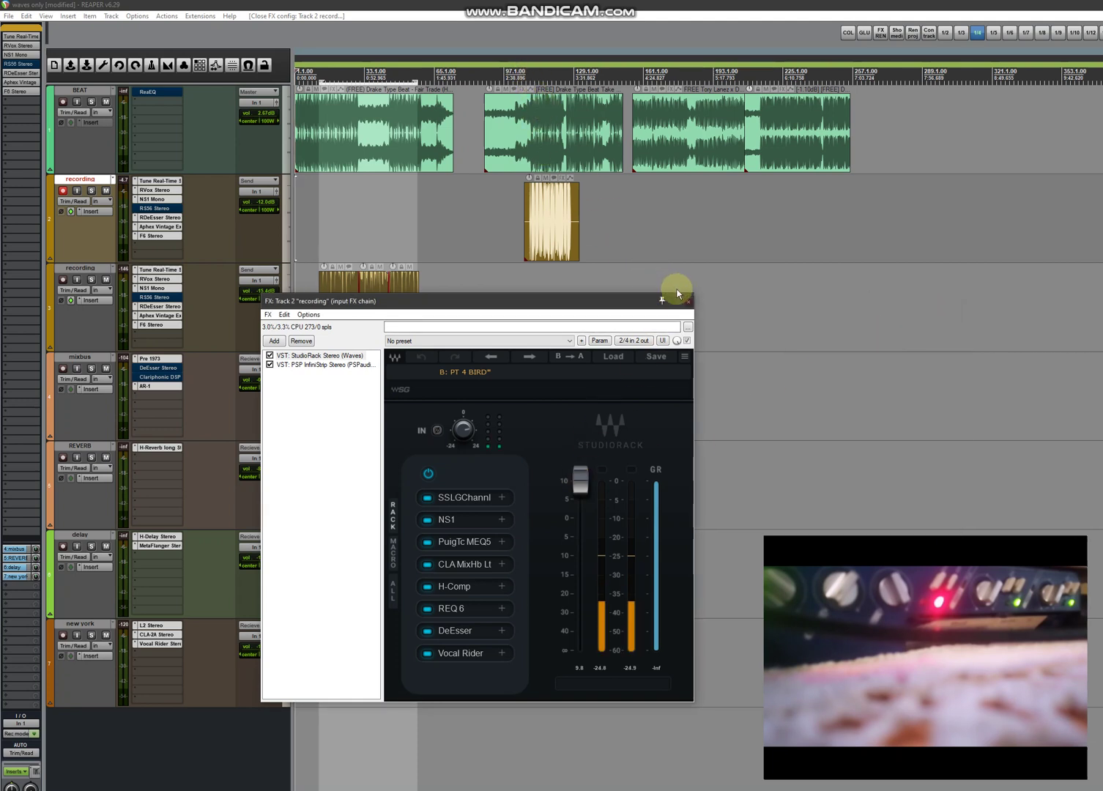
# Step: Inspect the PSP InfiniStrip plugin in track 2's input chain and close the chain window
pyautogui.click(319, 364)
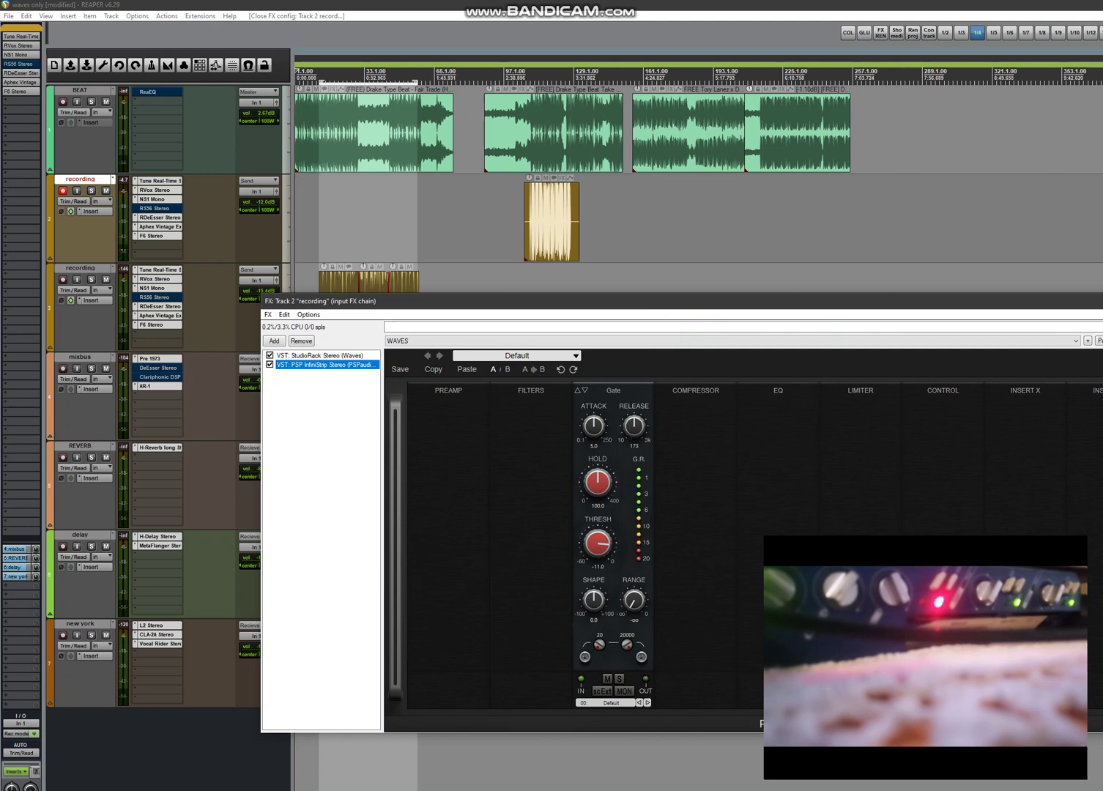
pyautogui.press('Escape')
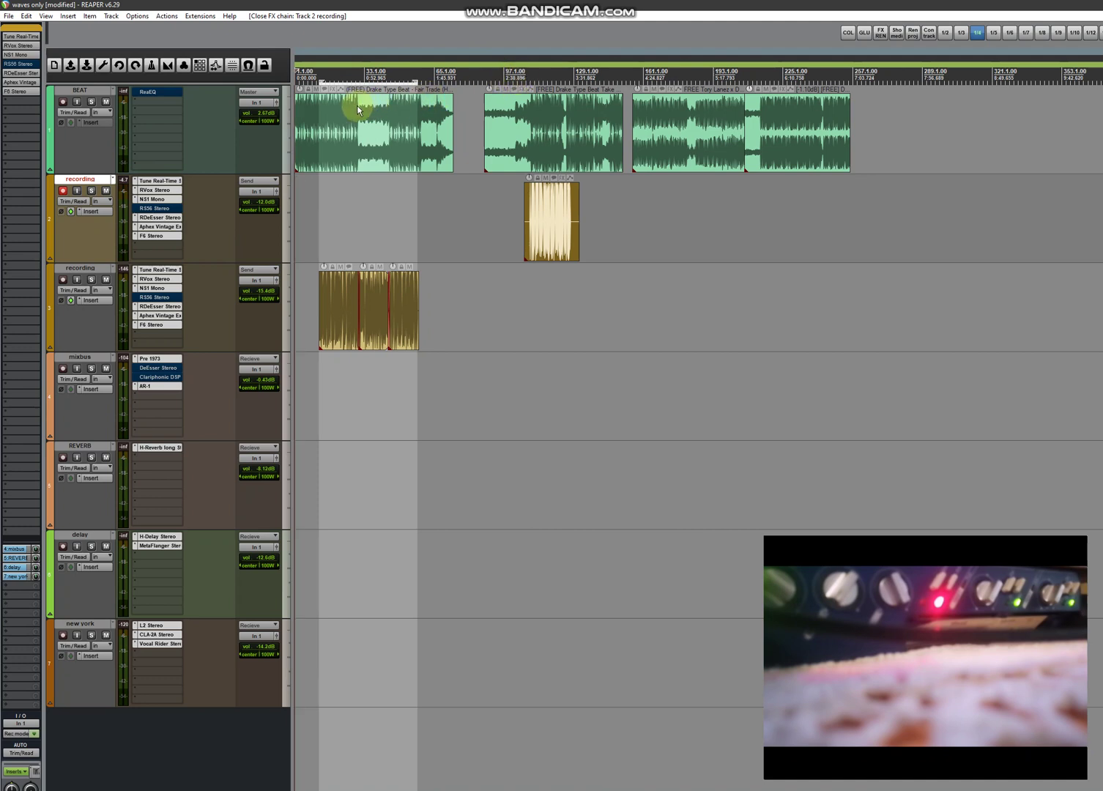
# Step: Play back the beat with the recorded vocals, then stop playback
pyautogui.click(320, 81)
pyautogui.press('space')
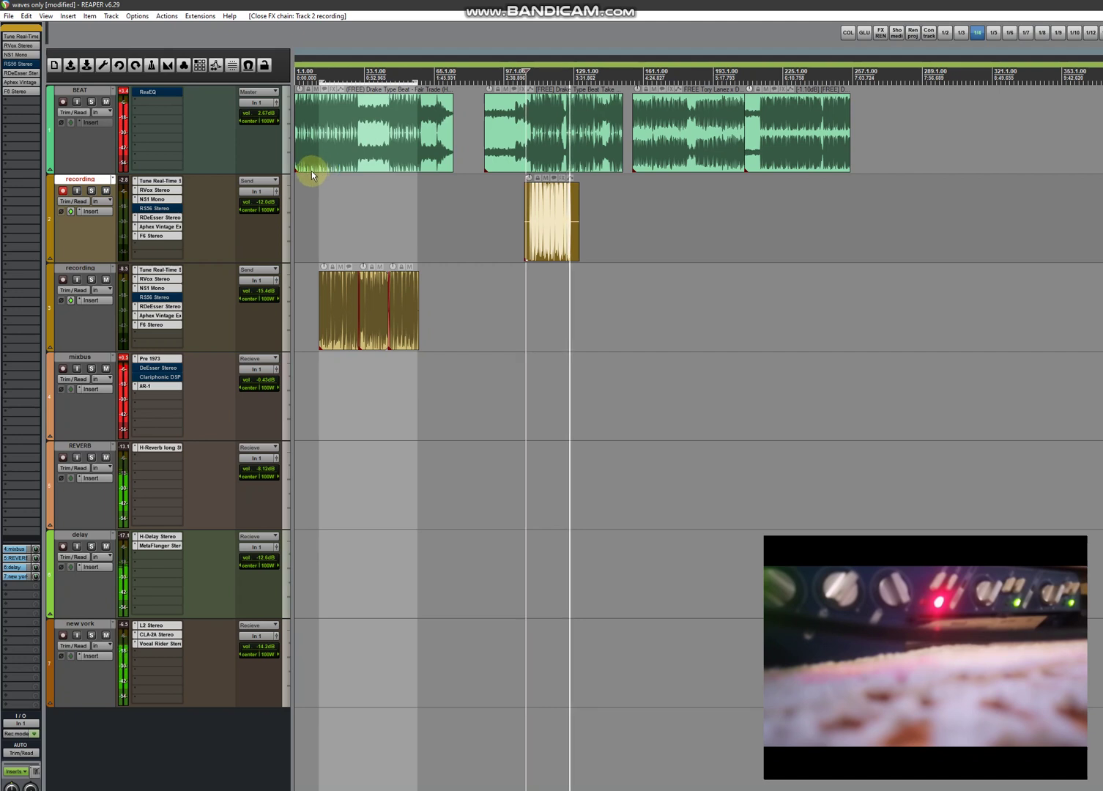
pyautogui.press('space')
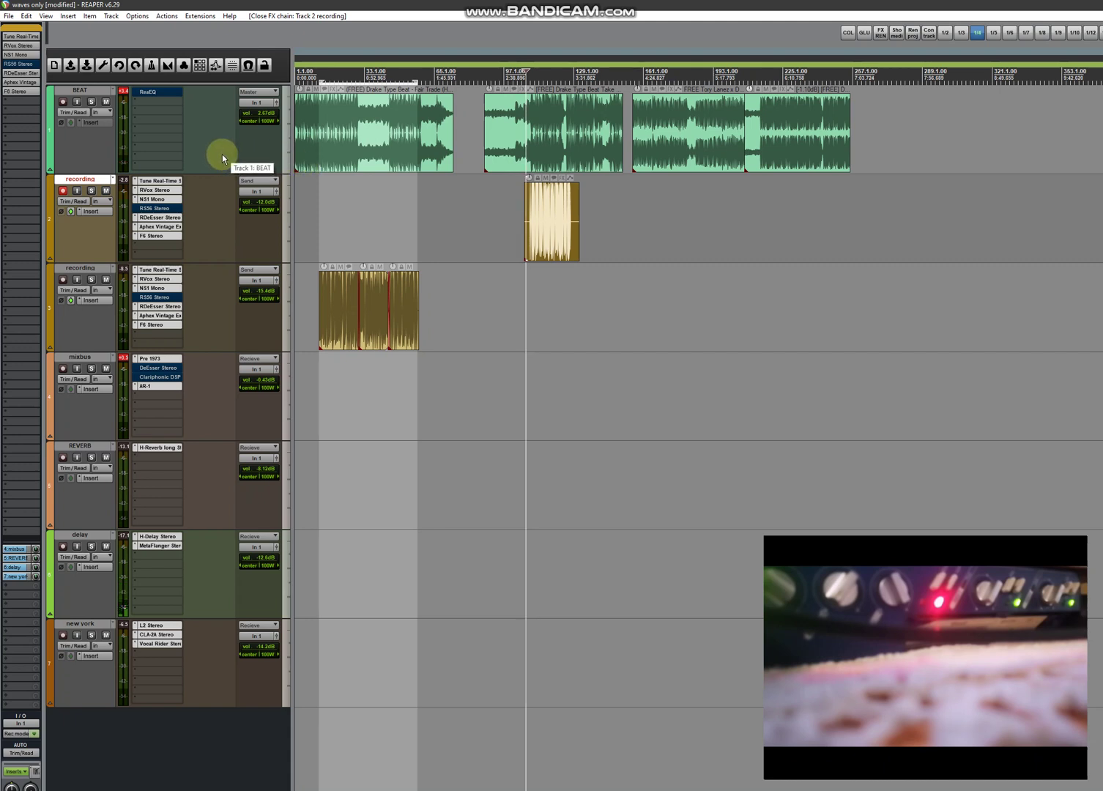
# Step: Inspect the Waves Tune Real-Time settings on recording track 2 and close its window
pyautogui.click(156, 181)
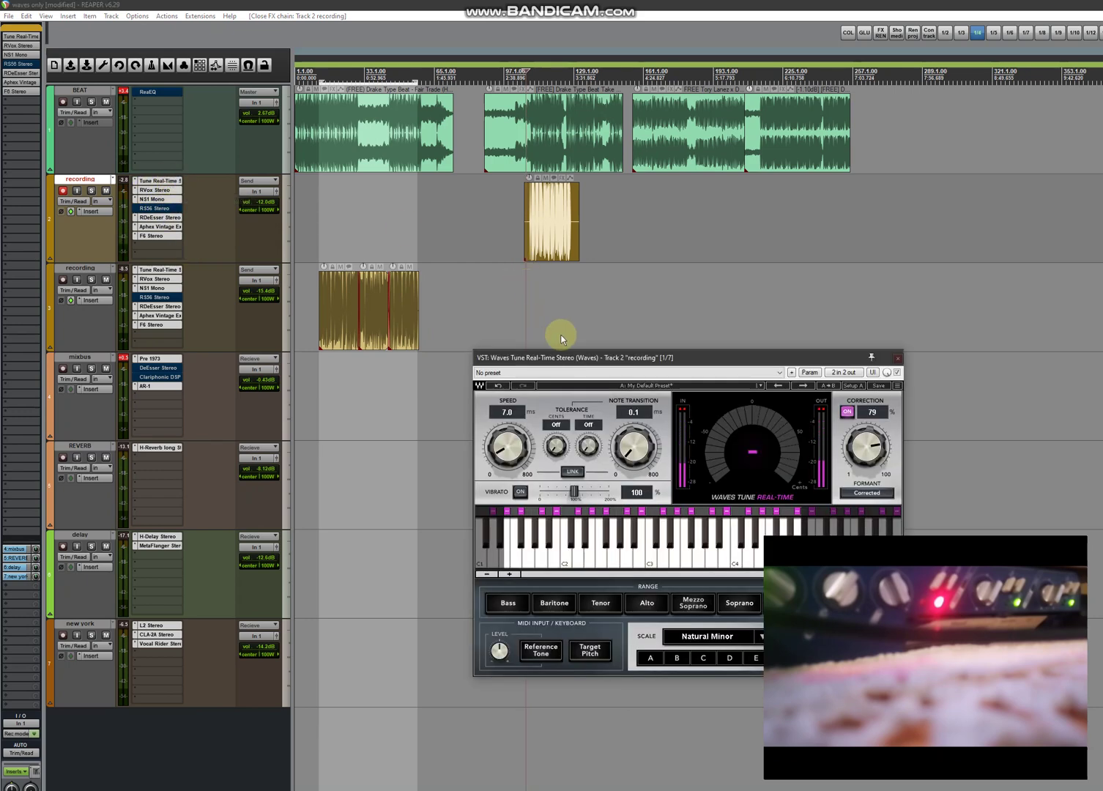
pyautogui.moveTo(570, 358); pyautogui.dragTo(696, 175)
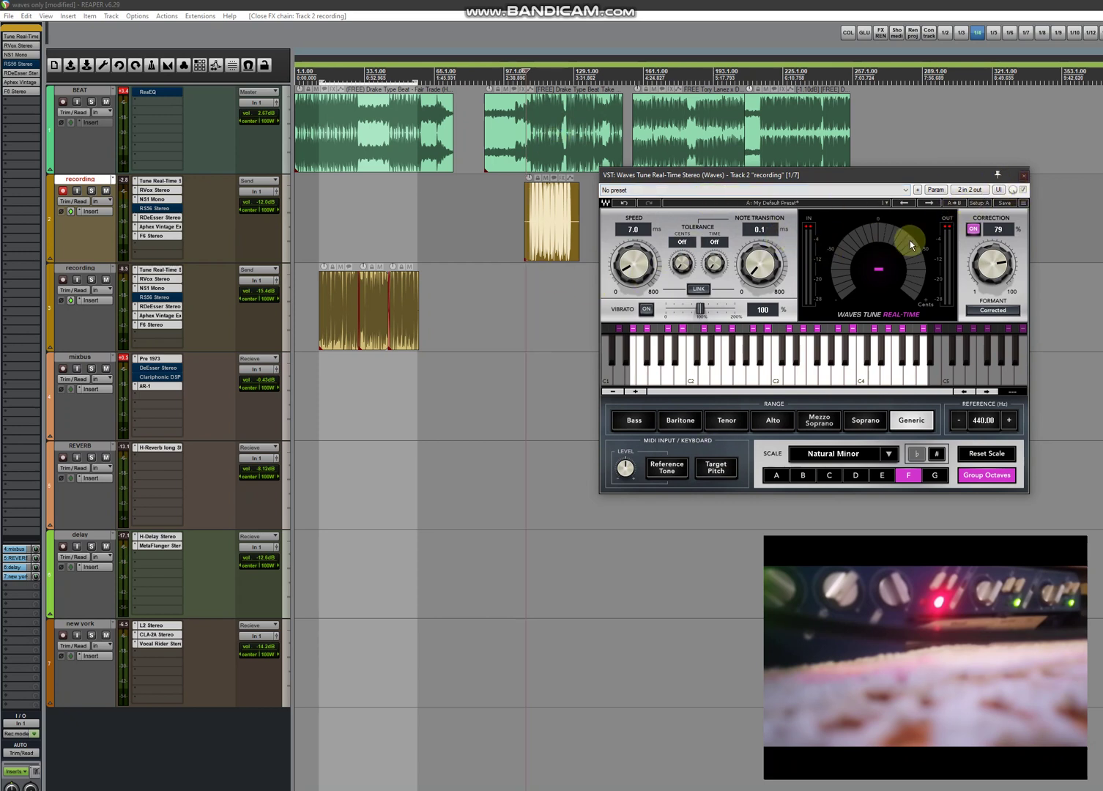
pyautogui.click(1023, 178)
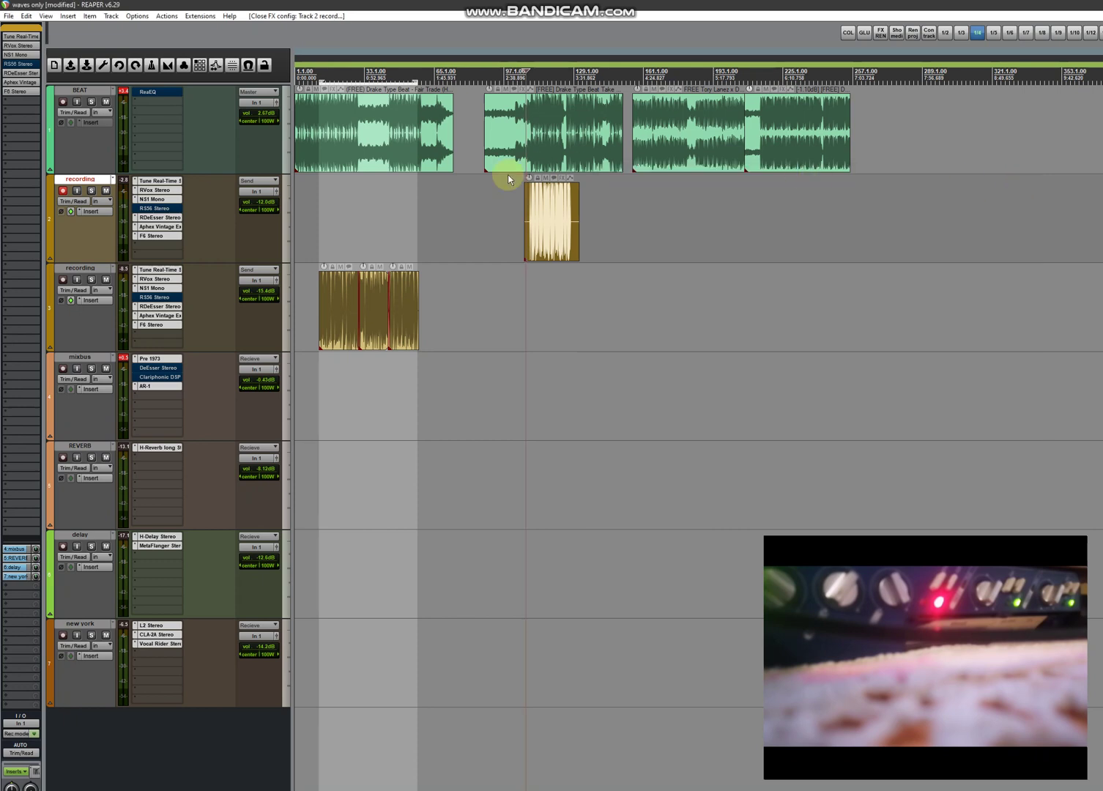
# Step: Inspect the RVox and NS1 Mono settings on recording track 2
pyautogui.click(160, 193)
pyautogui.moveTo(149, 31); pyautogui.dragTo(757, 180)
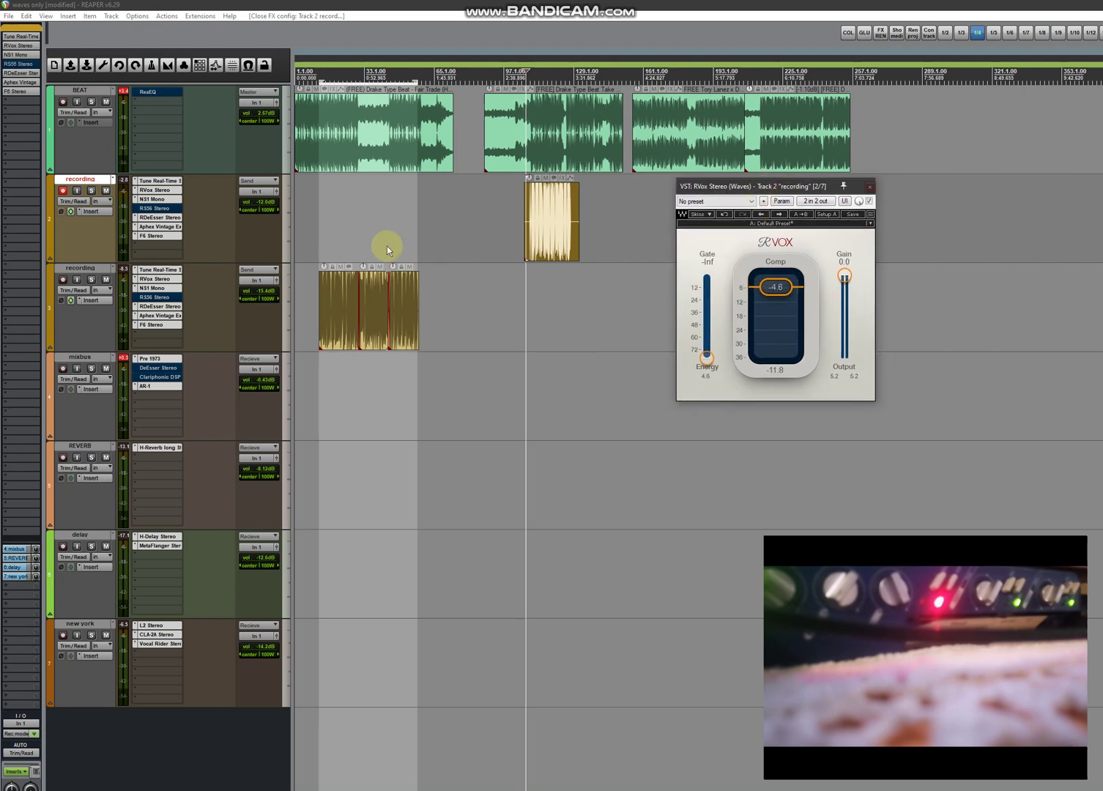
pyautogui.click(165, 199)
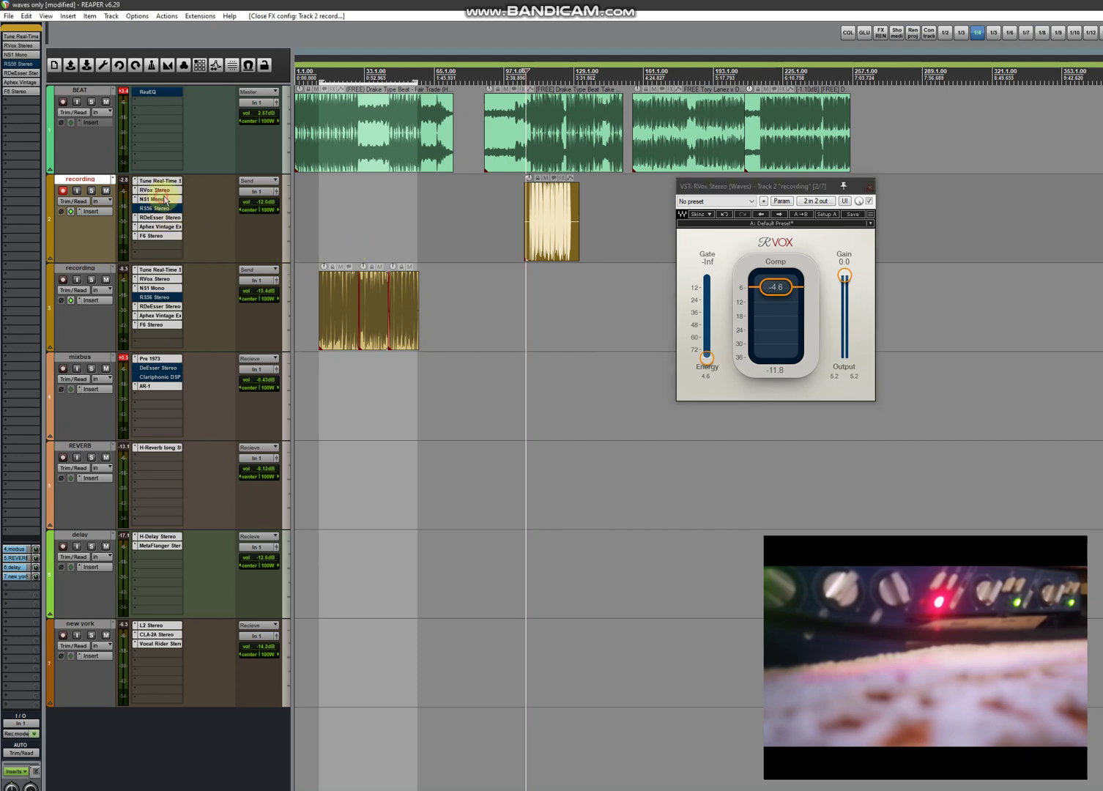
pyautogui.click(165, 199)
pyautogui.click(869, 186)
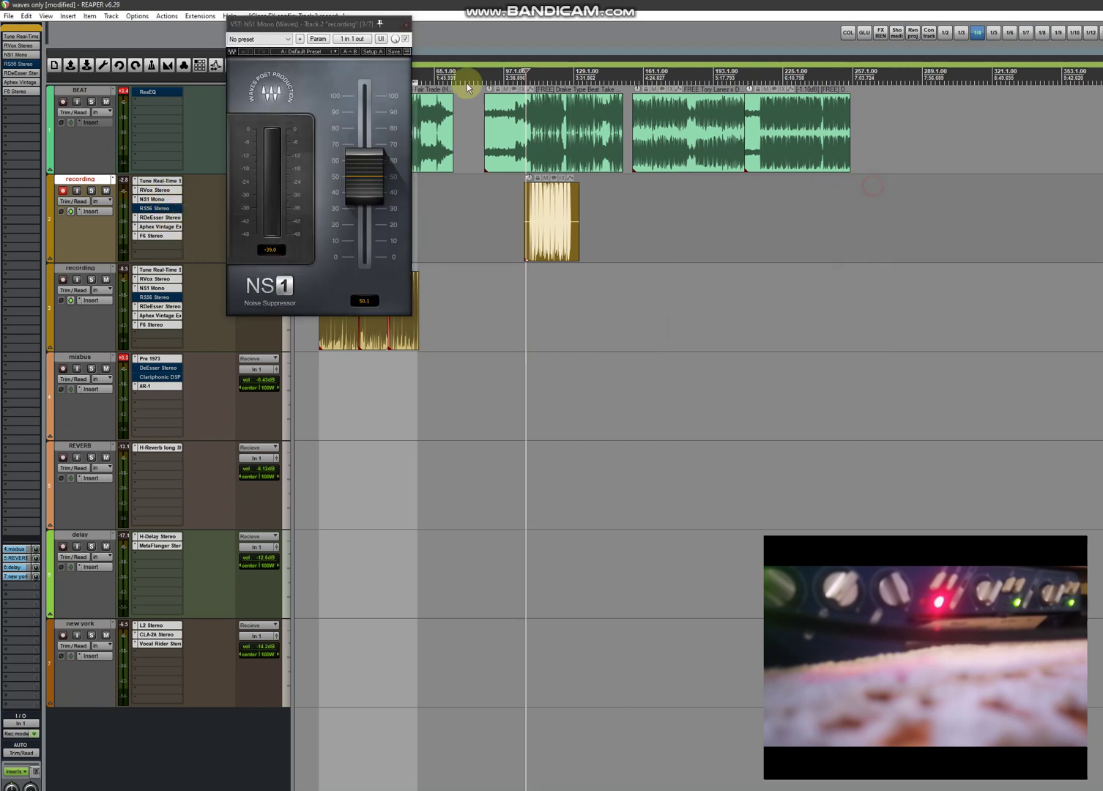
pyautogui.moveTo(313, 25); pyautogui.dragTo(813, 140)
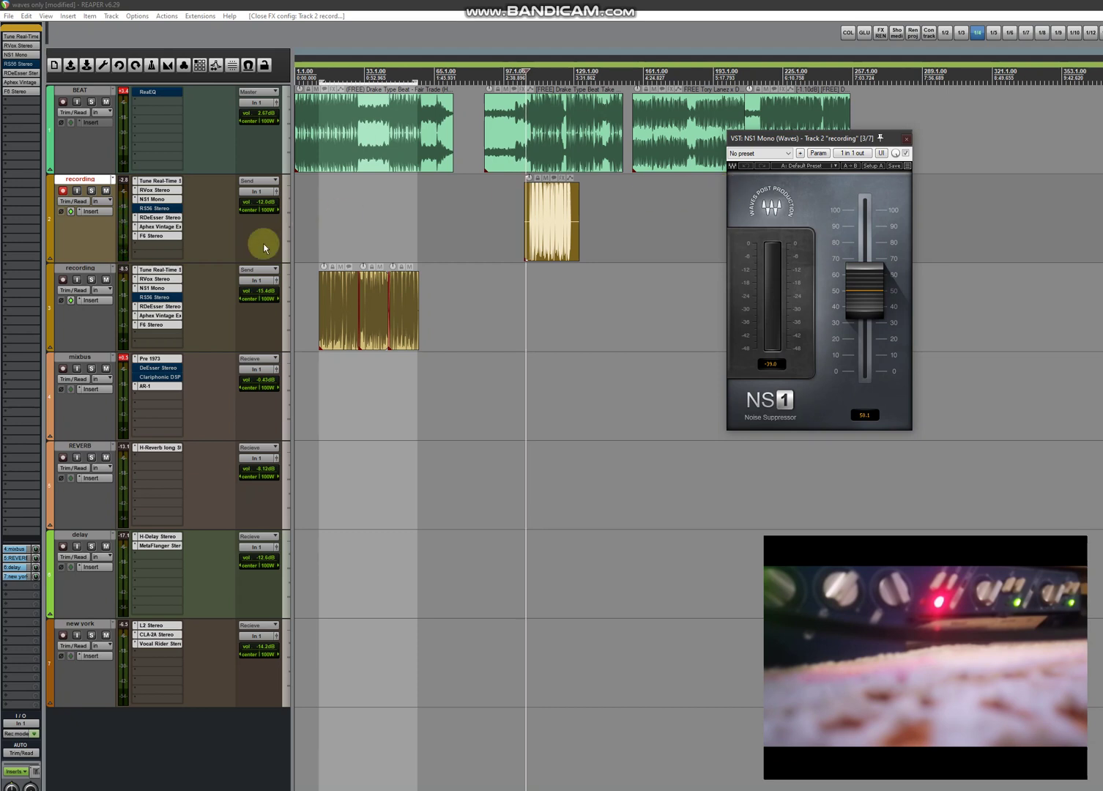
# Step: Inspect the RS56 equalizer and RDeEsser settings on recording track 2, closing each plugin window
pyautogui.click(155, 214)
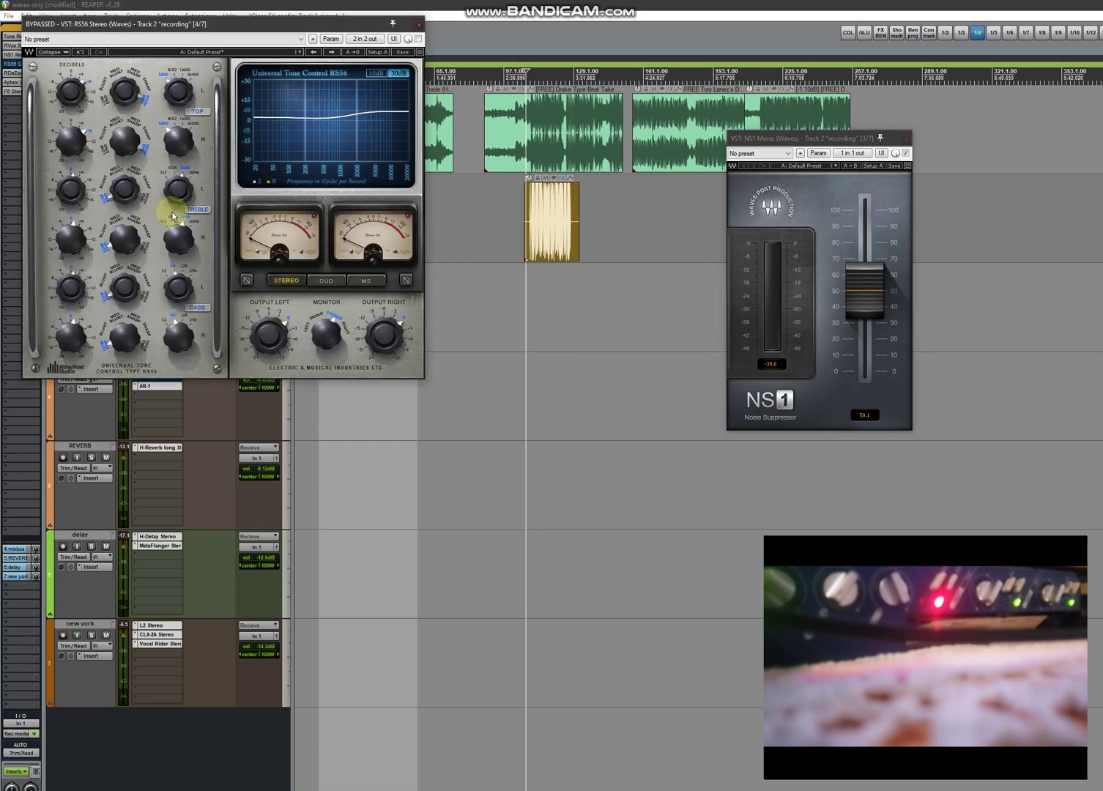
pyautogui.click(907, 138)
pyautogui.moveTo(247, 23); pyautogui.dragTo(871, 180)
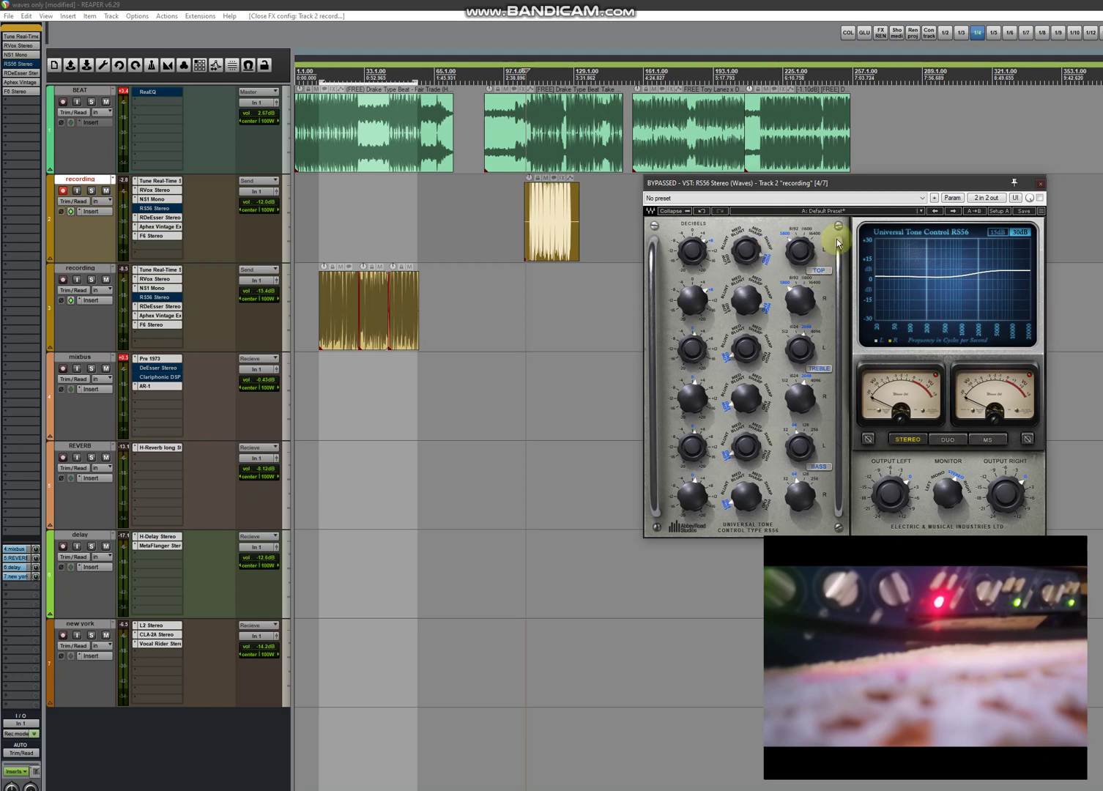
pyautogui.click(1043, 186)
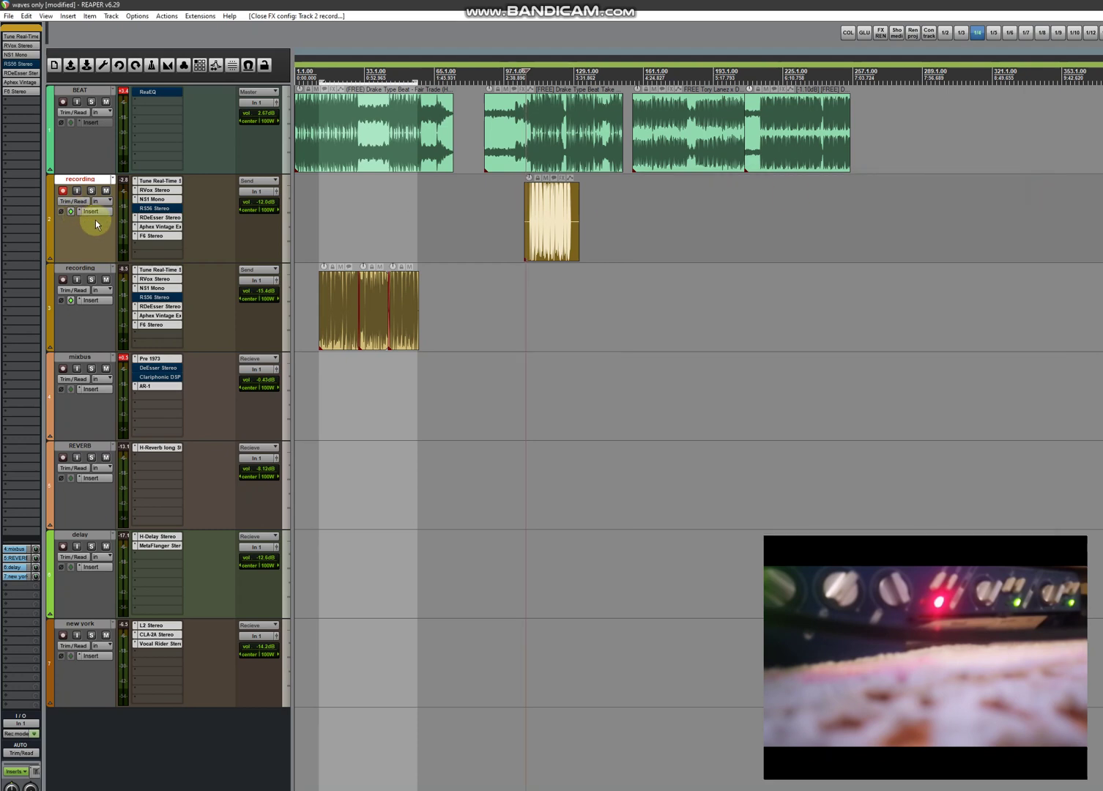
pyautogui.click(157, 218)
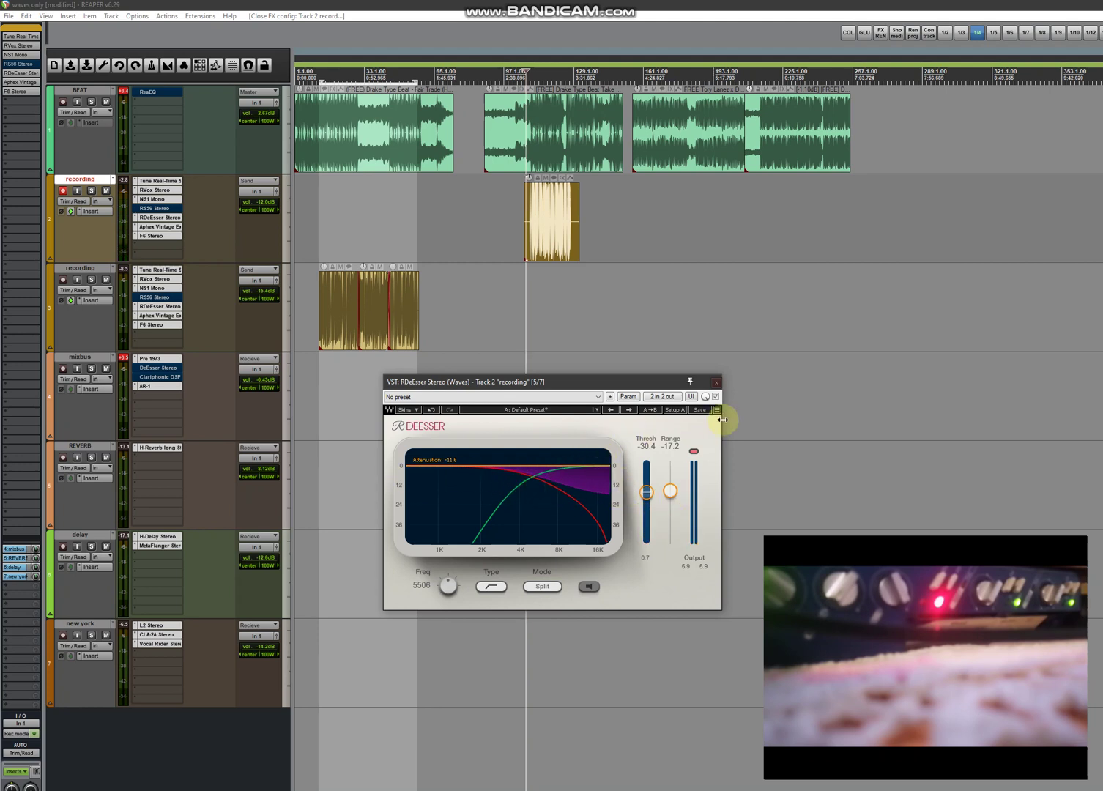
pyautogui.click(717, 382)
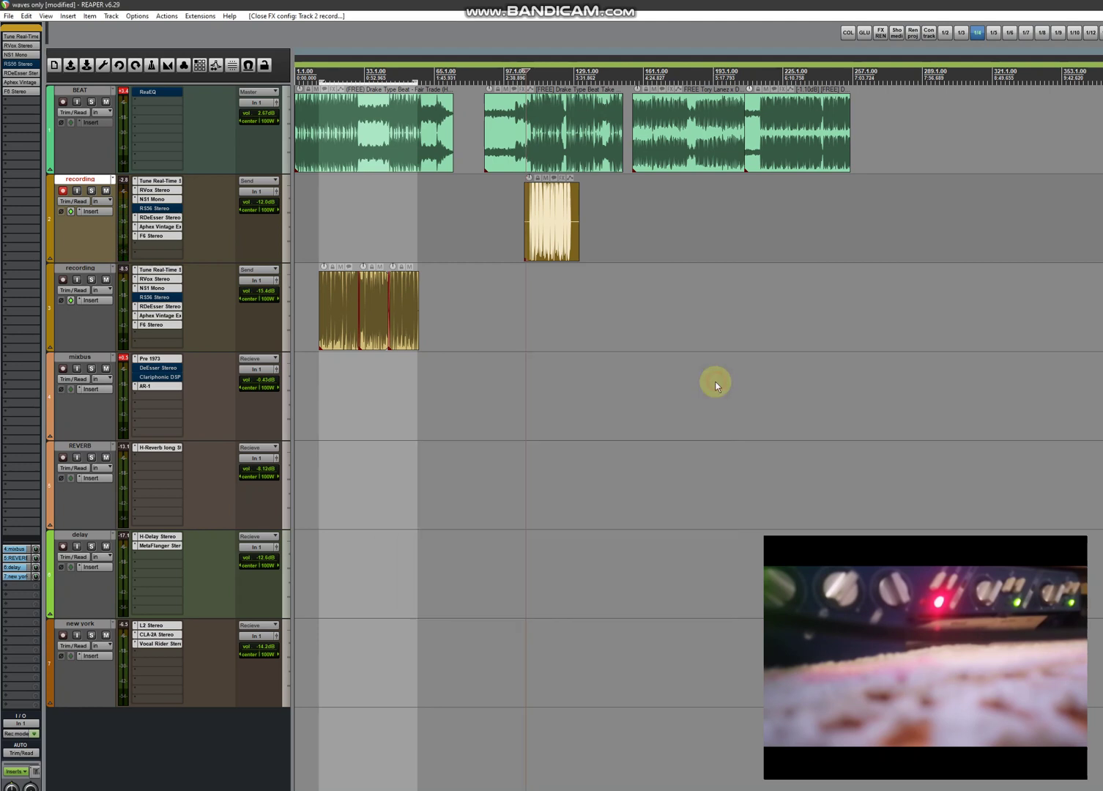
# Step: Inspect the Aphex Vintage Exciter and F6 equalizer settings on recording track 2, closing each plugin window
pyautogui.click(153, 227)
pyautogui.moveTo(252, 21); pyautogui.dragTo(913, 238)
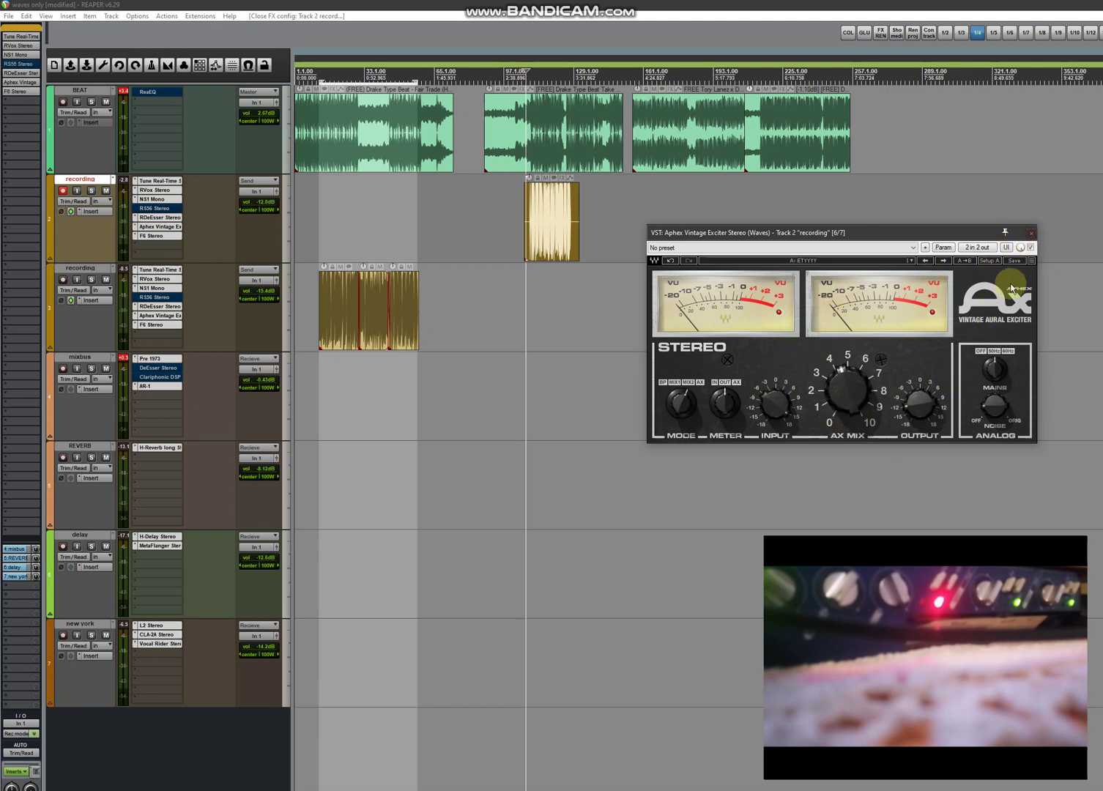
pyautogui.click(1030, 235)
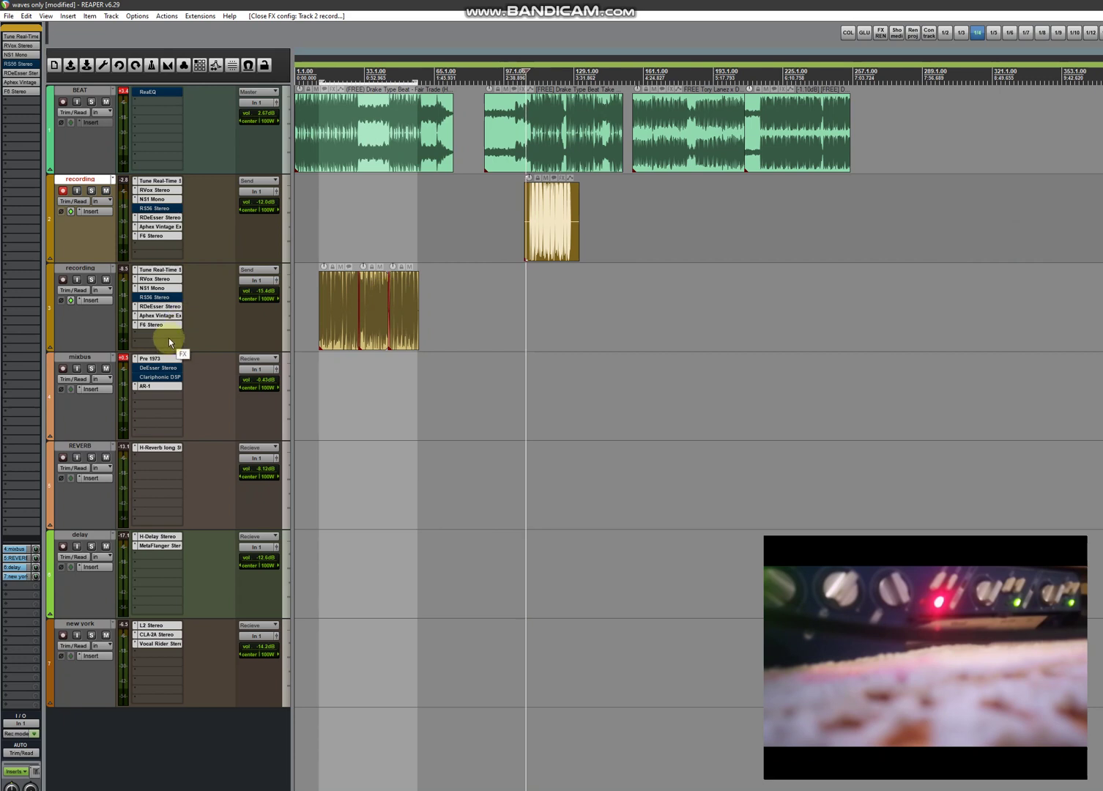
pyautogui.click(160, 236)
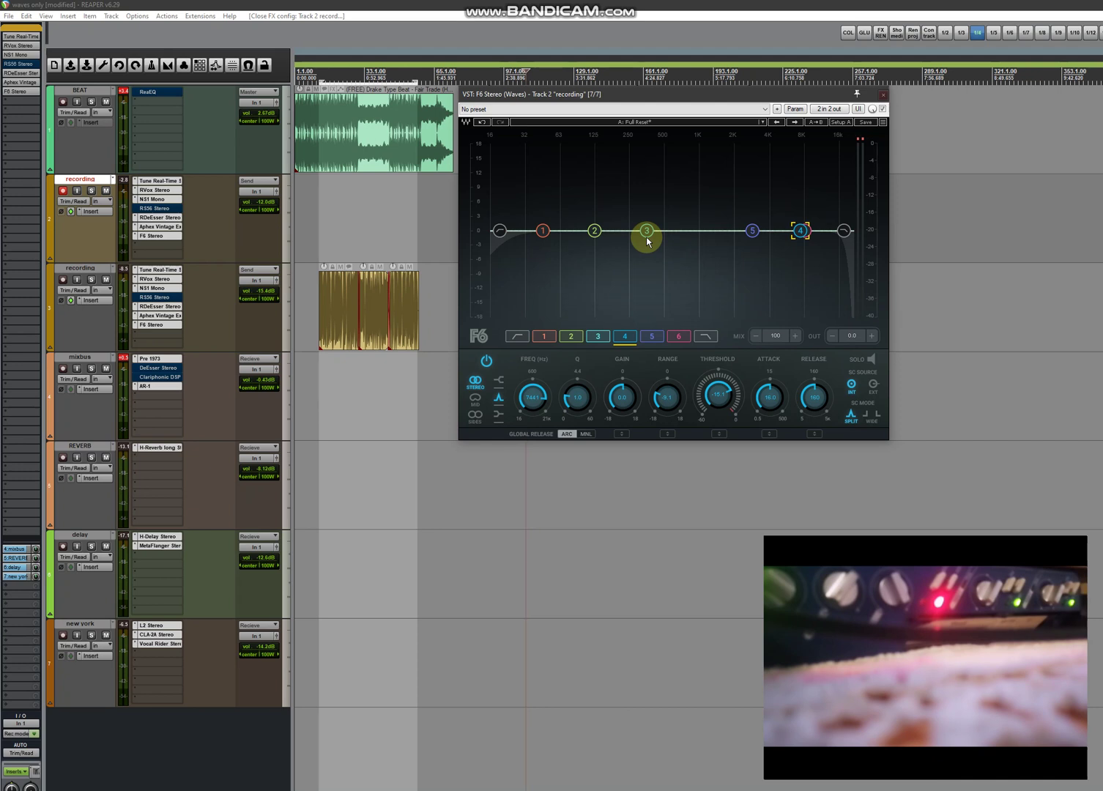
pyautogui.click(883, 96)
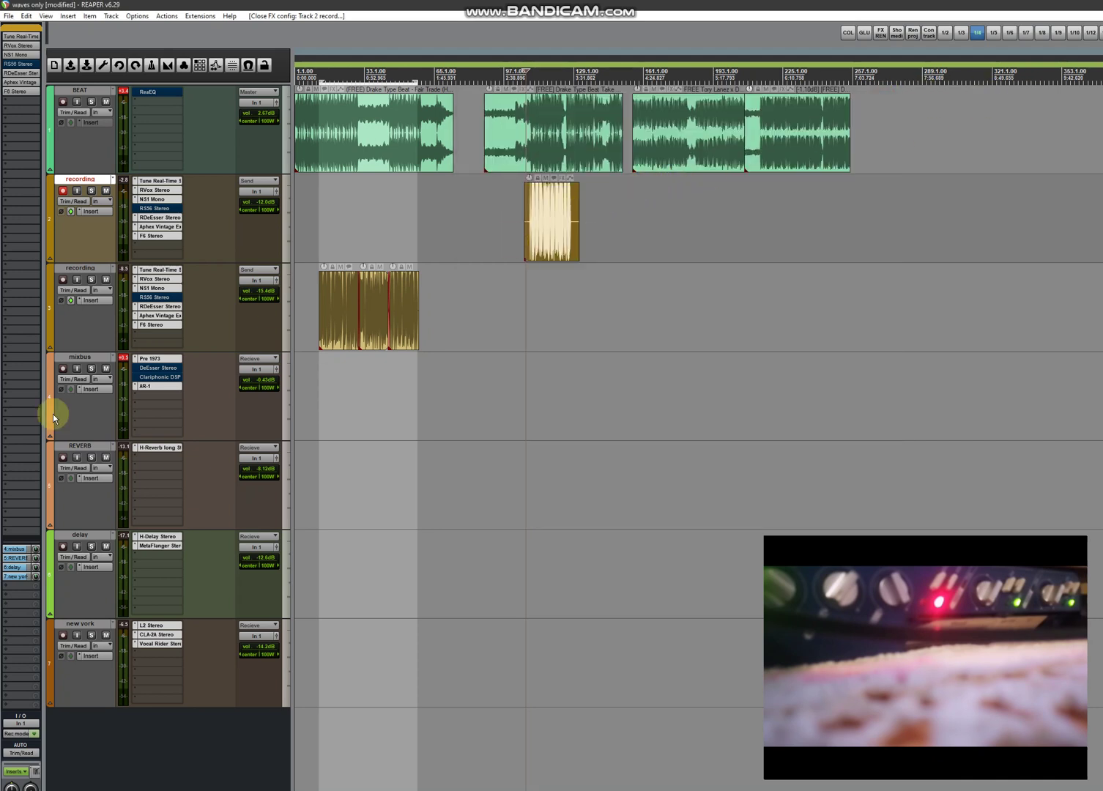
# Step: Inspect the H-Reverb long settings on the REVERB track and close the plugin window
pyautogui.click(155, 448)
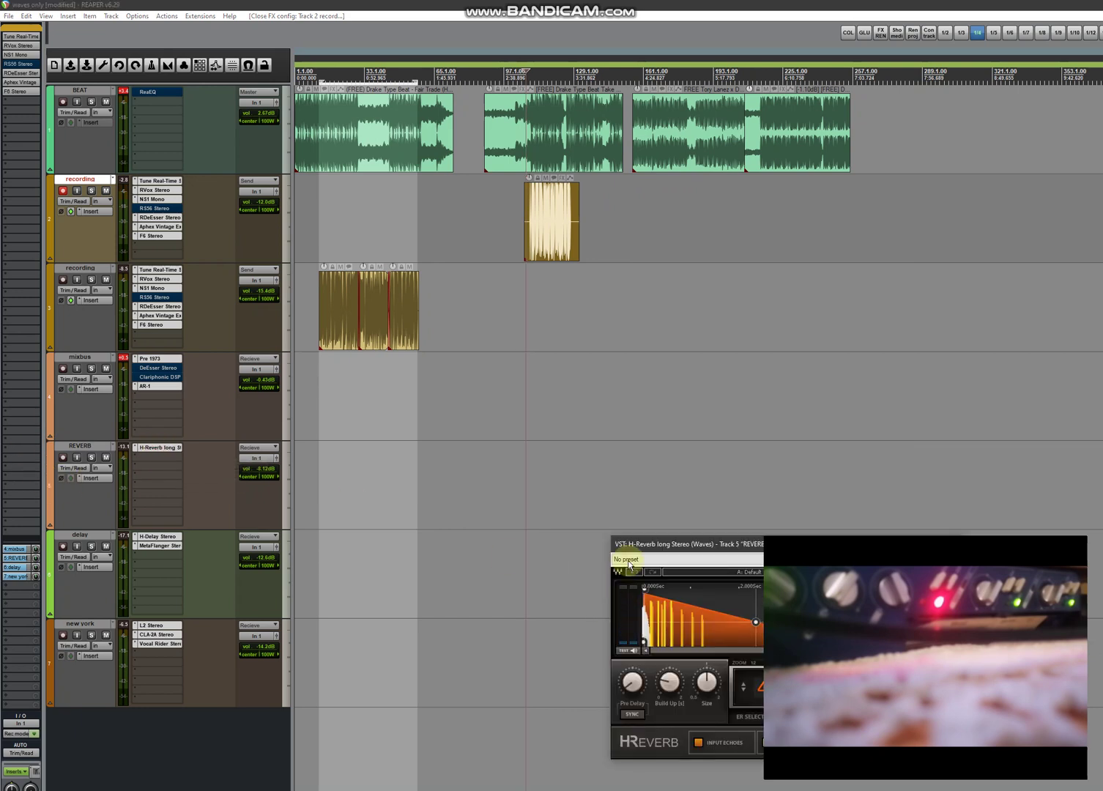
pyautogui.moveTo(631, 542); pyautogui.dragTo(613, 228)
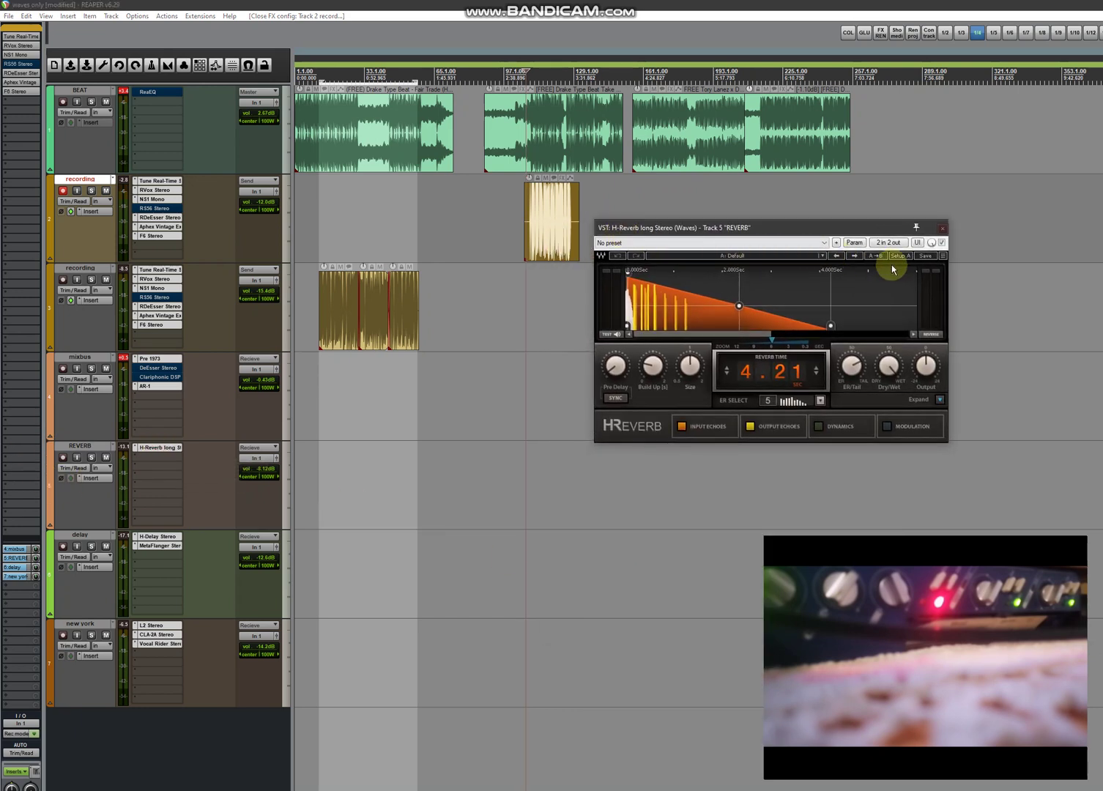
pyautogui.click(942, 228)
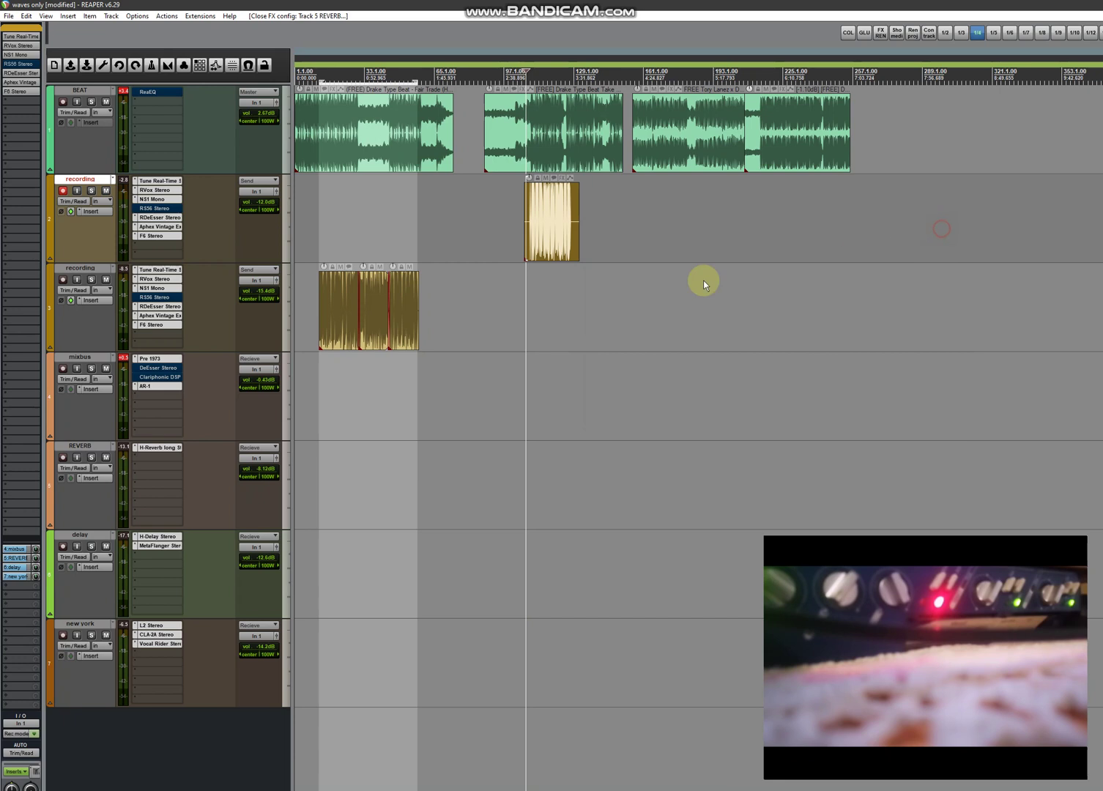
# Step: Inspect the H-Delay and MetaFlanger settings on the delay track, closing both plugin windows
pyautogui.click(157, 537)
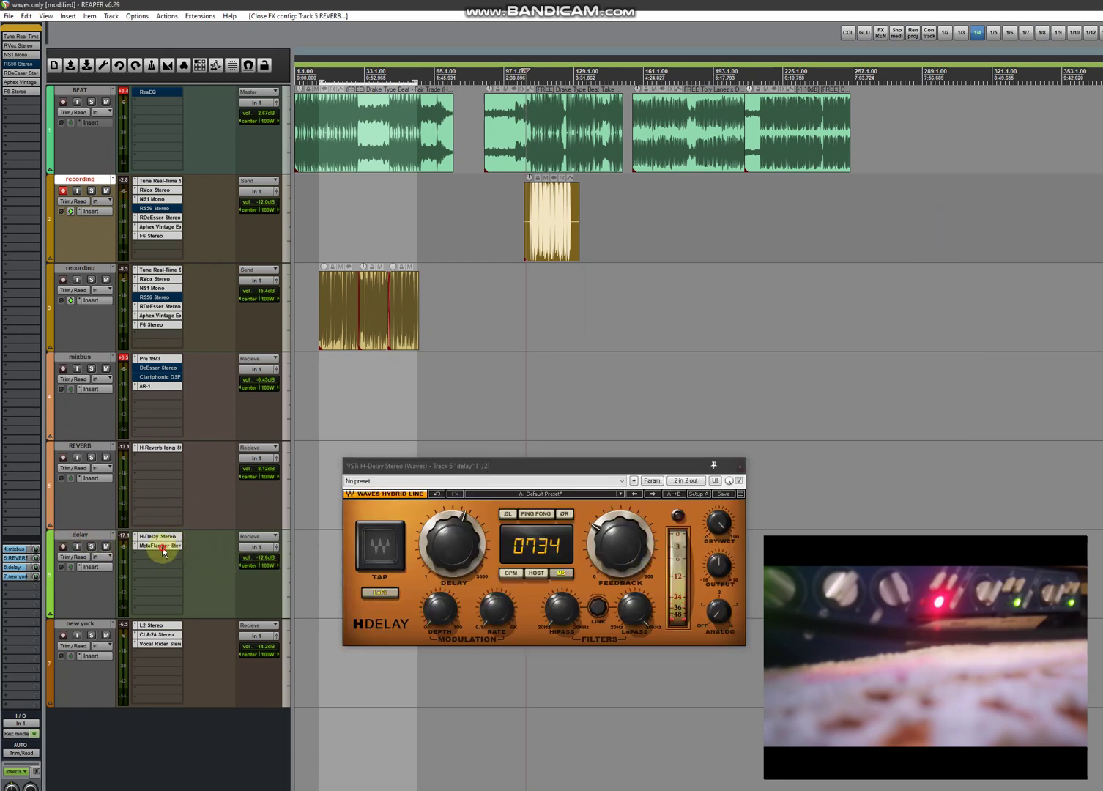
pyautogui.click(162, 546)
pyautogui.moveTo(170, 20); pyautogui.dragTo(631, 323)
pyautogui.click(740, 466)
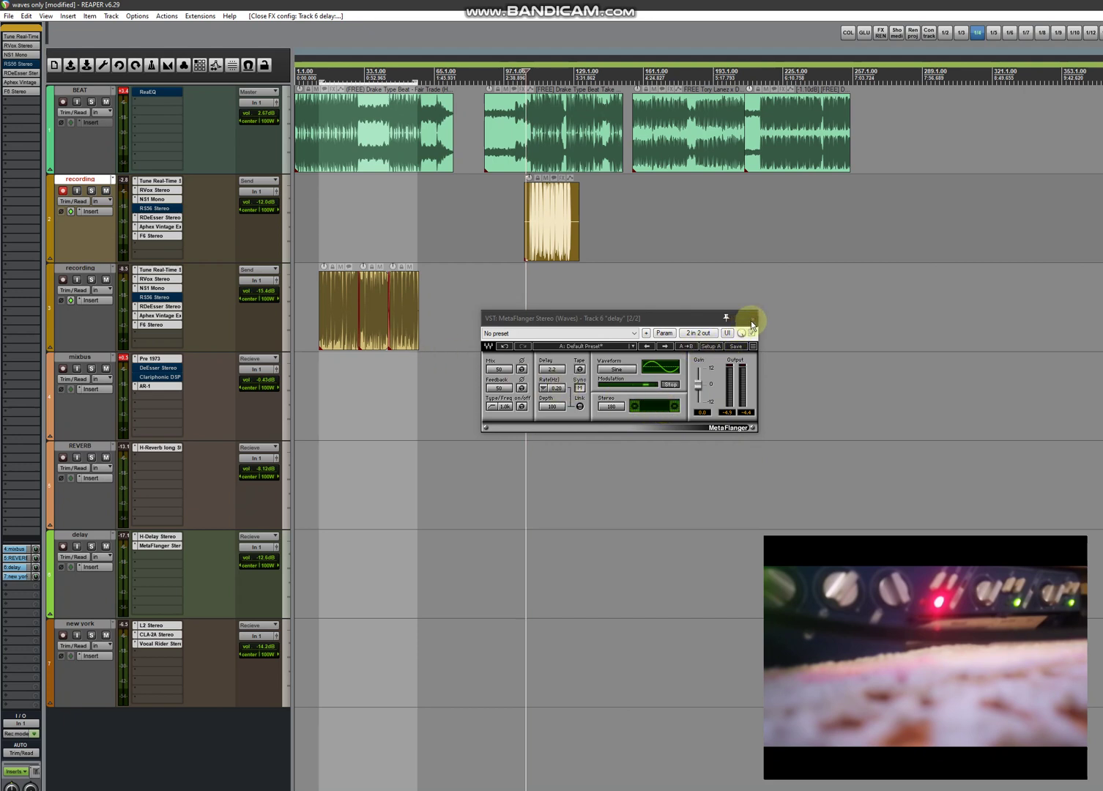
pyautogui.click(751, 326)
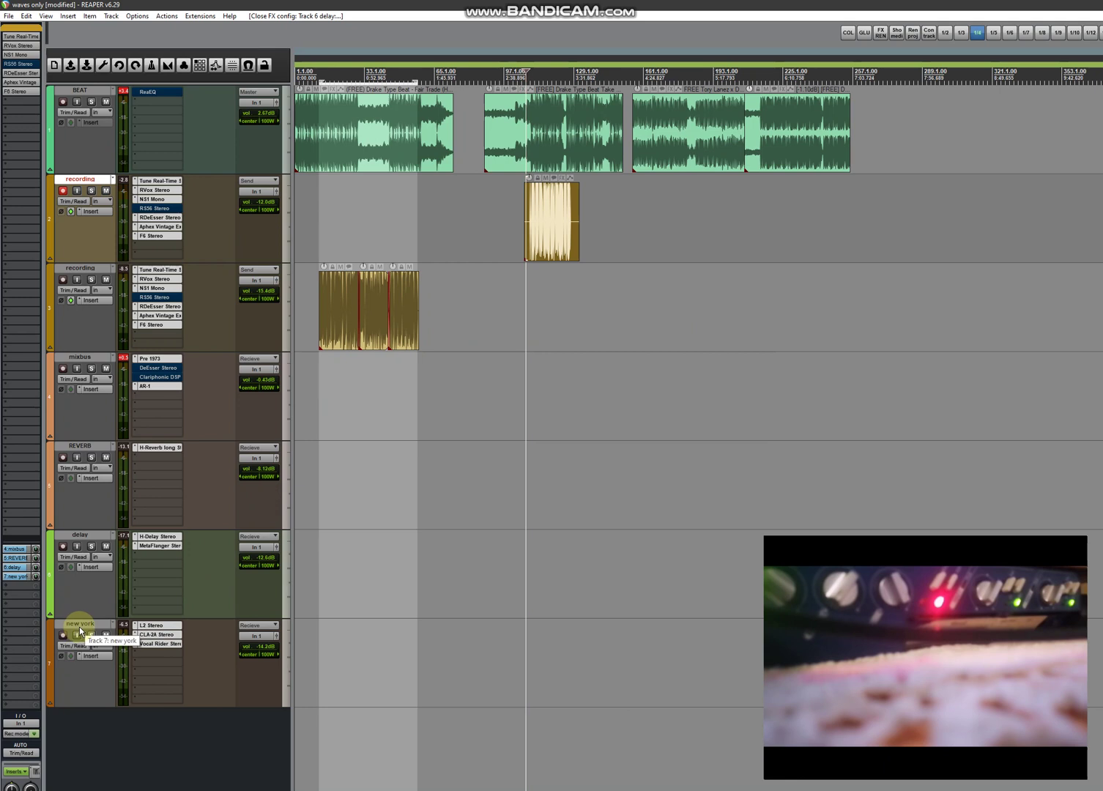
# Step: Inspect the L2, CLA-2A and Vocal Rider settings side by side on the new york track and close all three windows
pyautogui.click(164, 630)
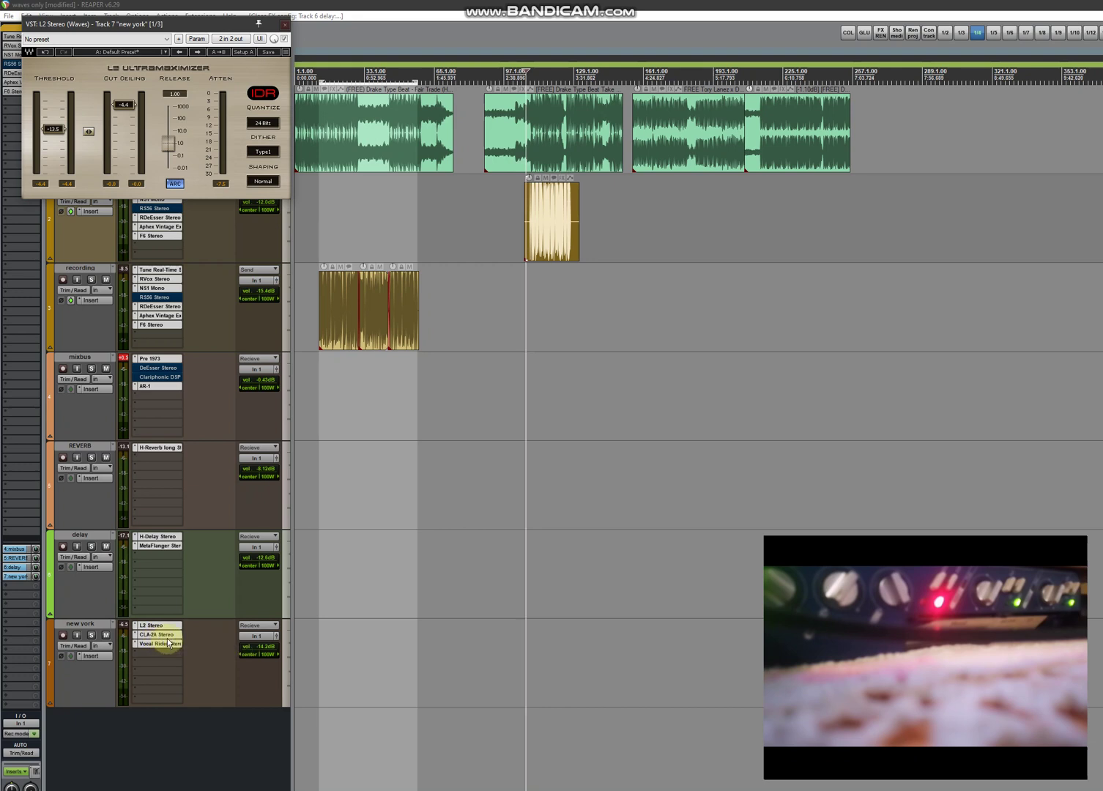
pyautogui.click(167, 635)
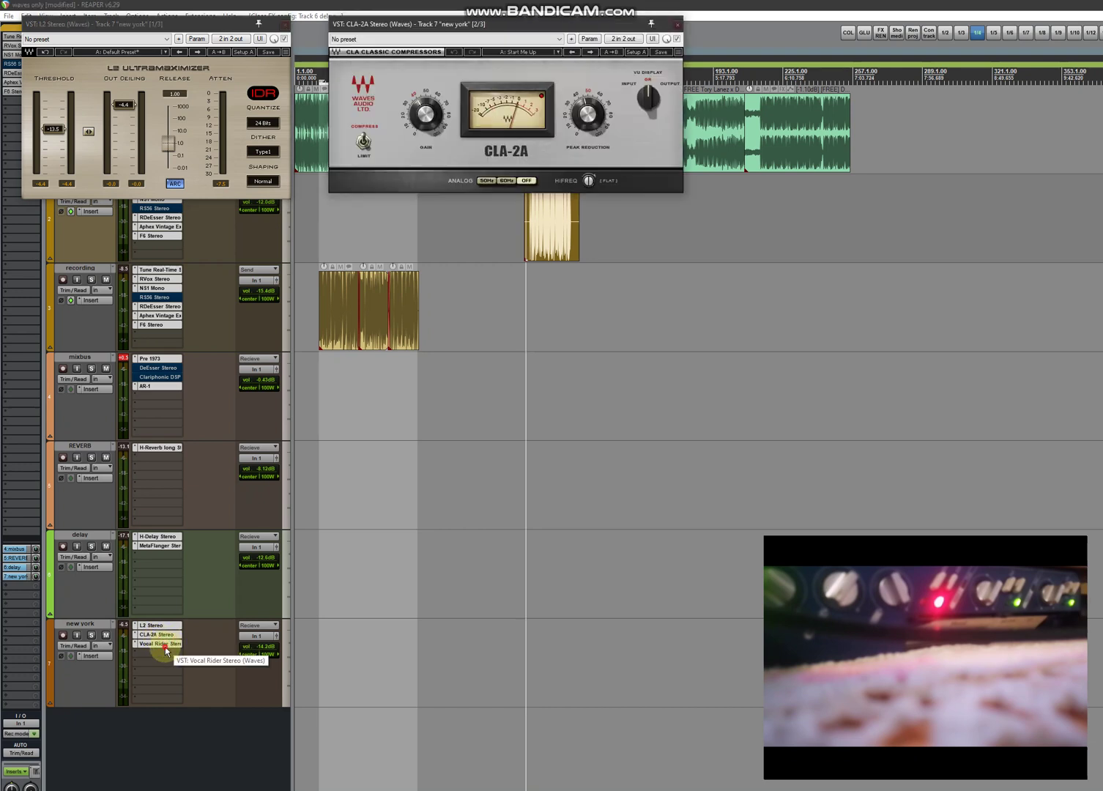
pyautogui.click(166, 644)
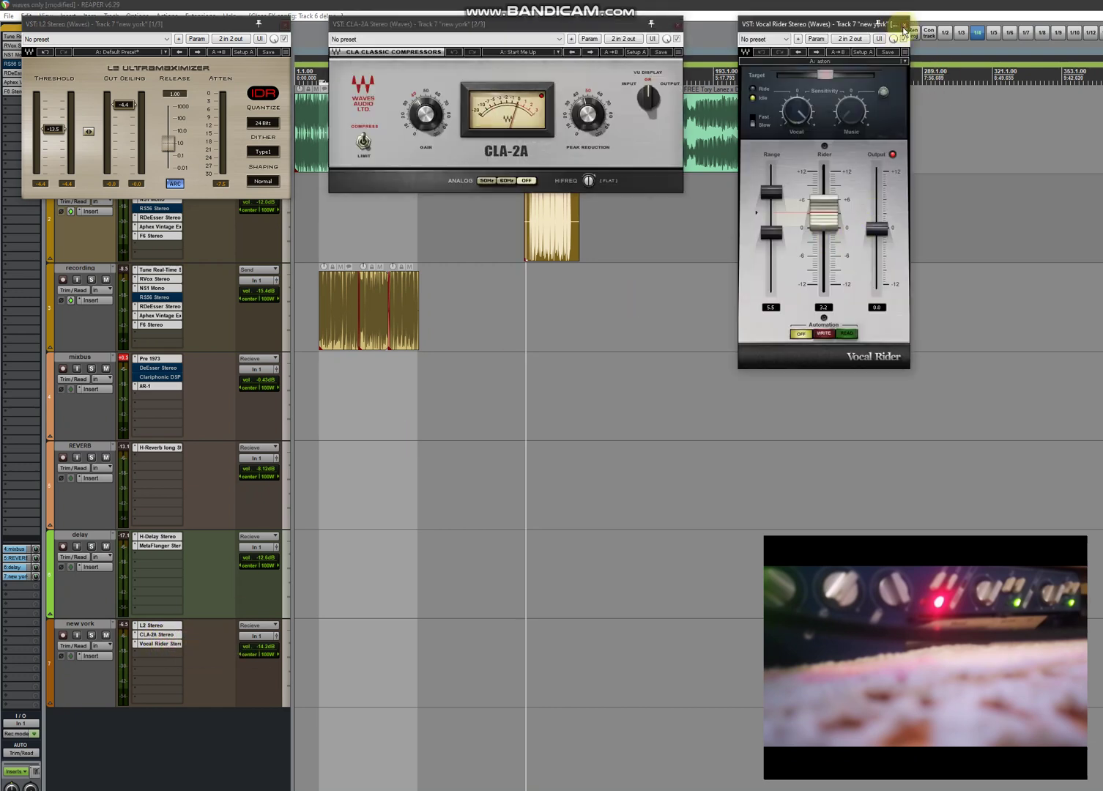
pyautogui.click(904, 26)
pyautogui.click(678, 26)
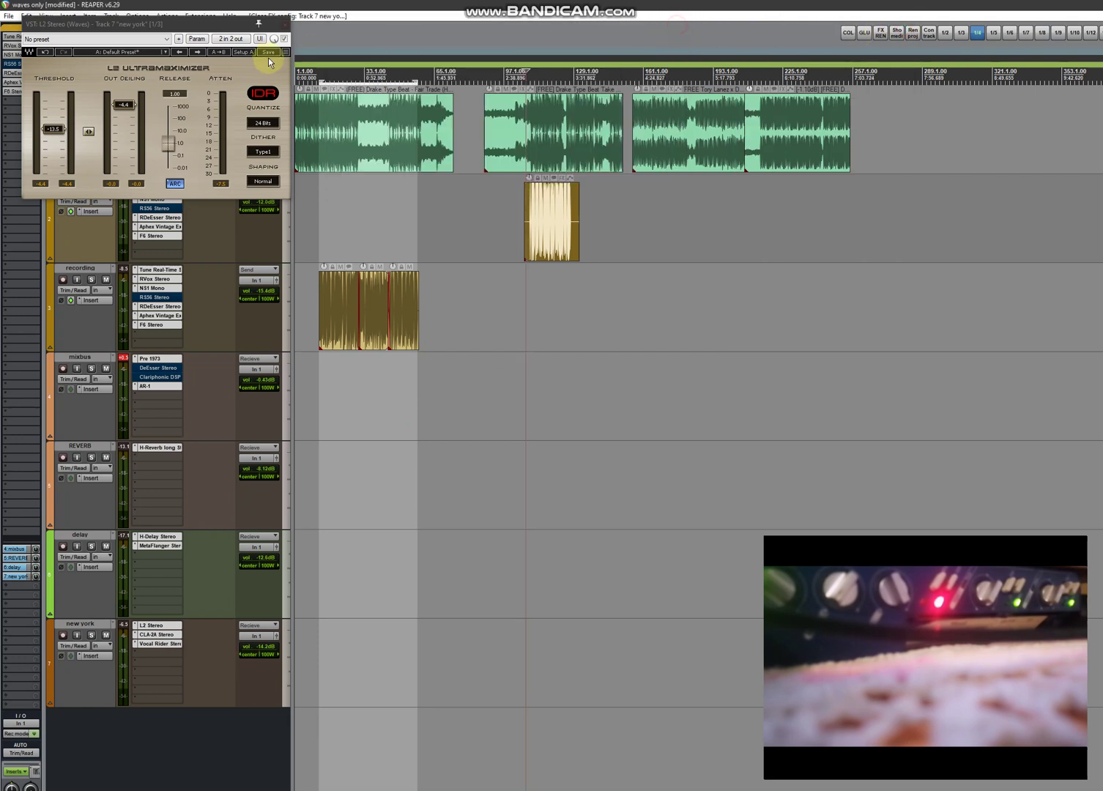
pyautogui.click(284, 24)
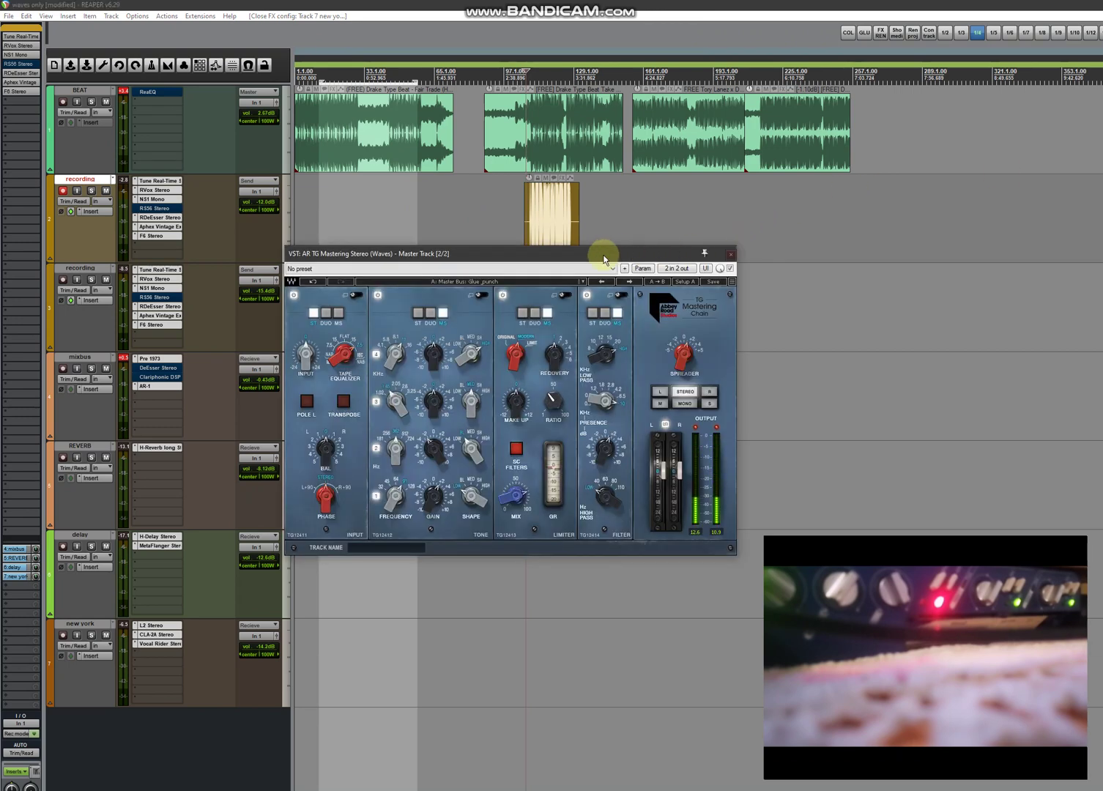
# Step: Inspect the master track's AR TG Mastering settings and its factory presets under Adair Daufembach, keeping the preset unchanged, and close the plugin
pyautogui.moveTo(605, 257); pyautogui.dragTo(691, 245)
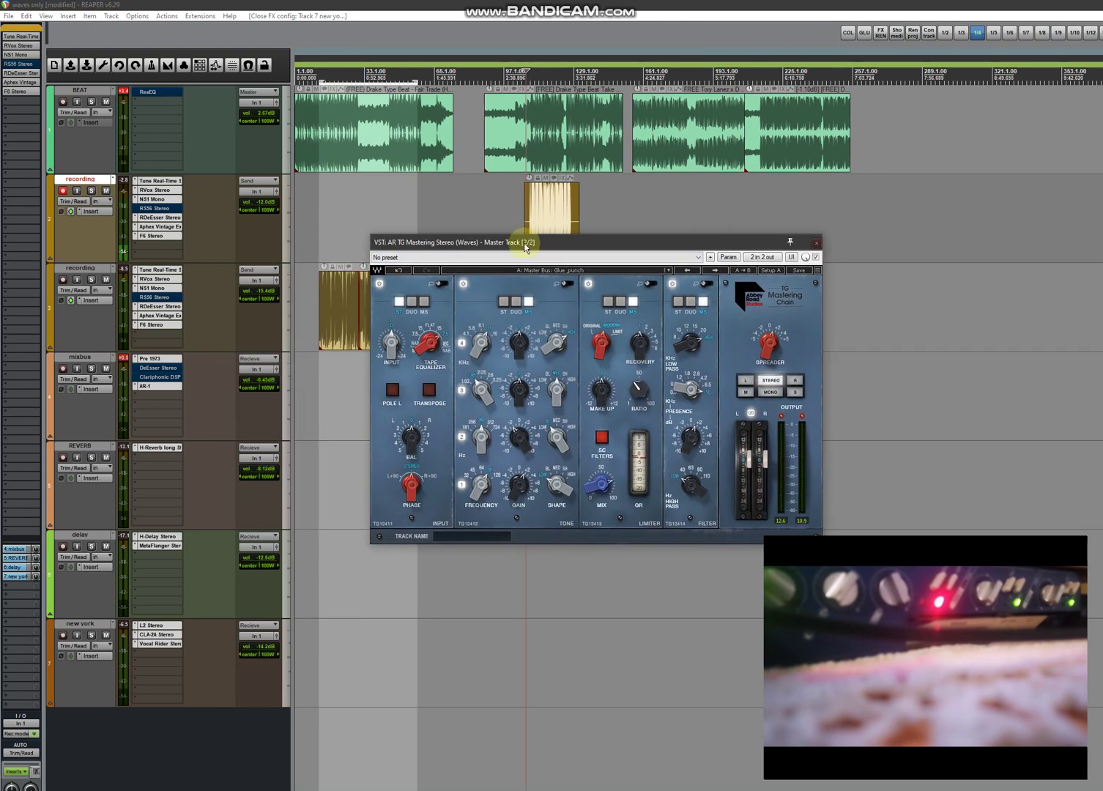
pyautogui.click(667, 271)
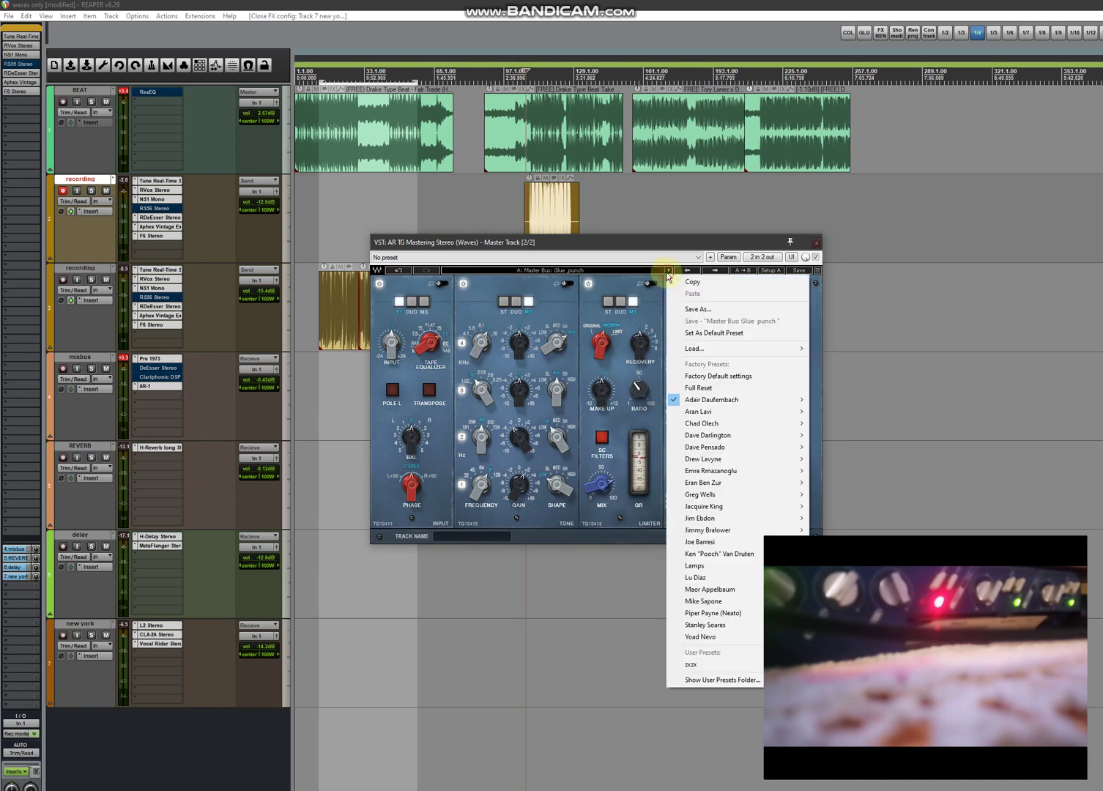
pyautogui.moveTo(749, 408)
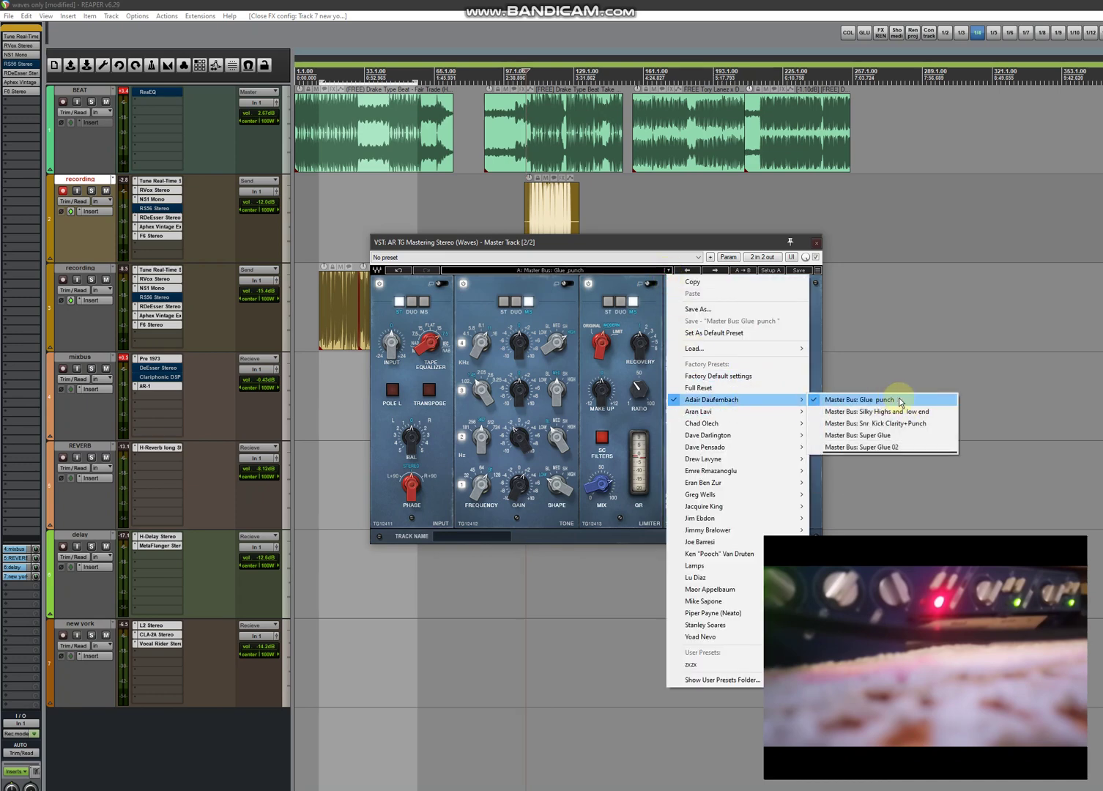
pyautogui.click(722, 258)
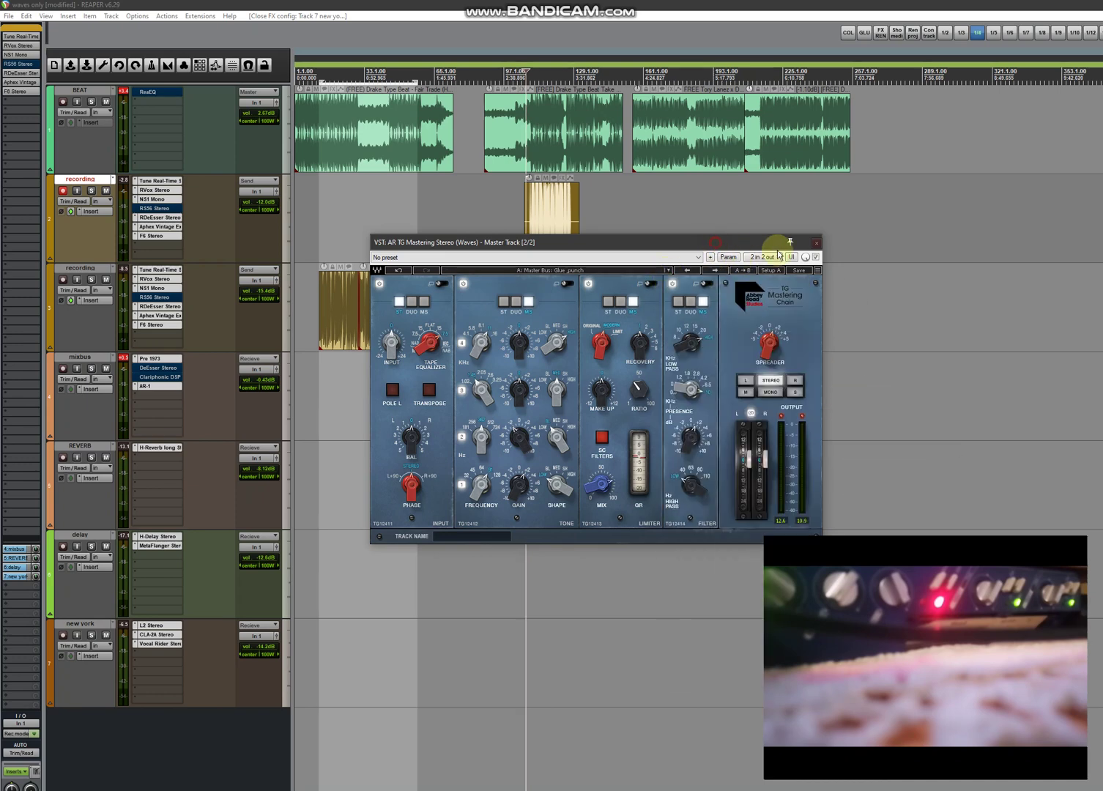
pyautogui.click(816, 243)
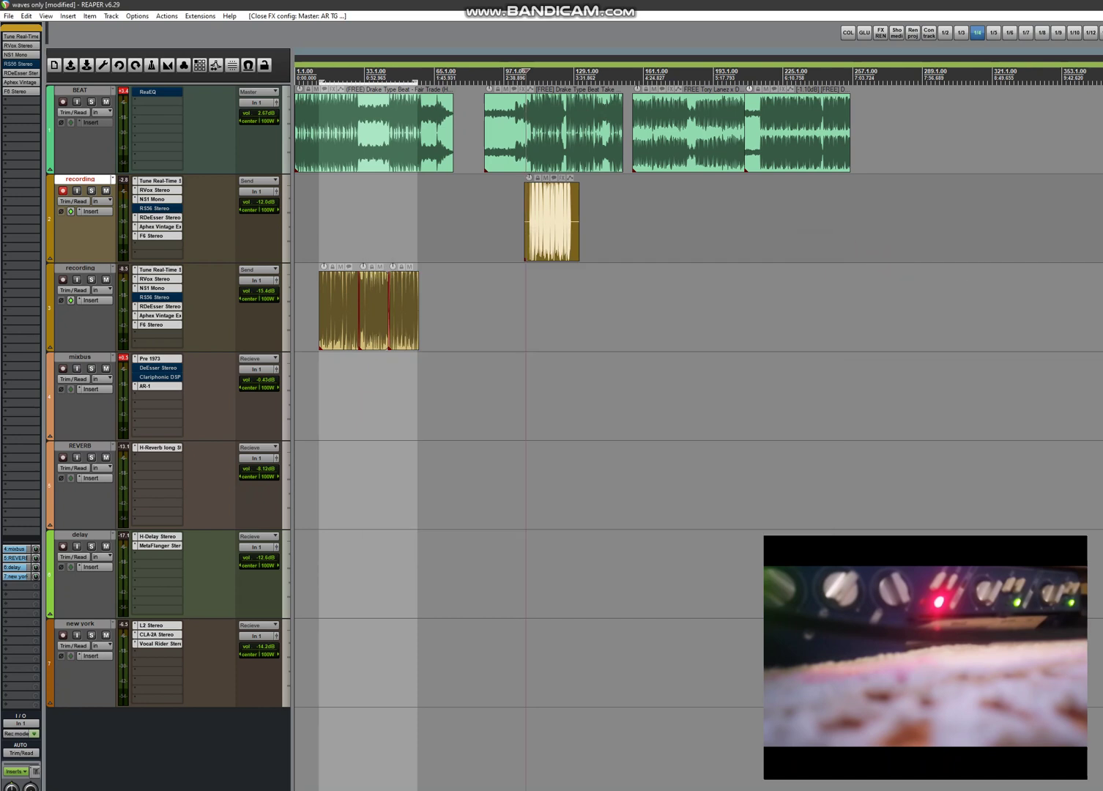